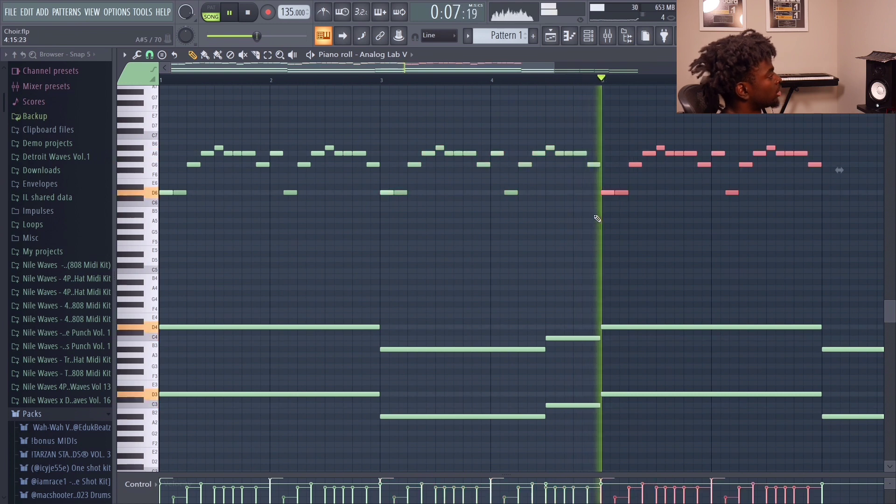
# Look over the Analog Lab V melody and bass notes across the pattern and stop playback.
pyautogui.moveTo(672, 63); pyautogui.dragTo(623, 66)
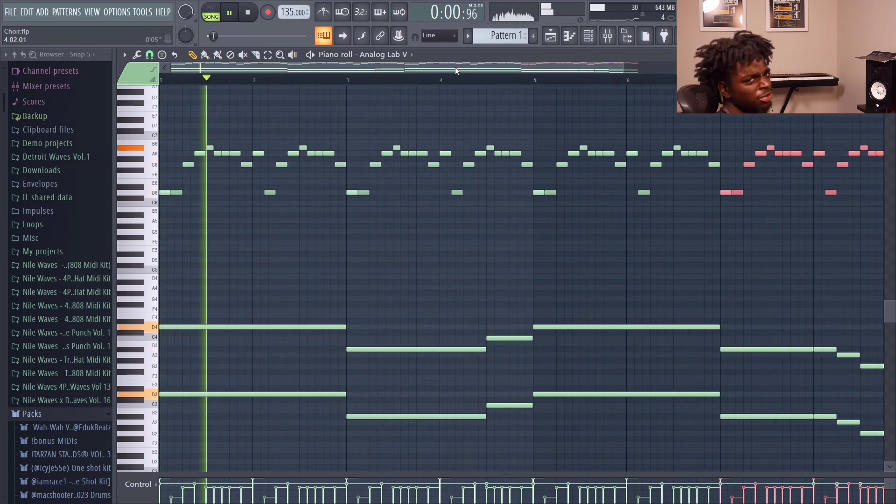
pyautogui.press('space')
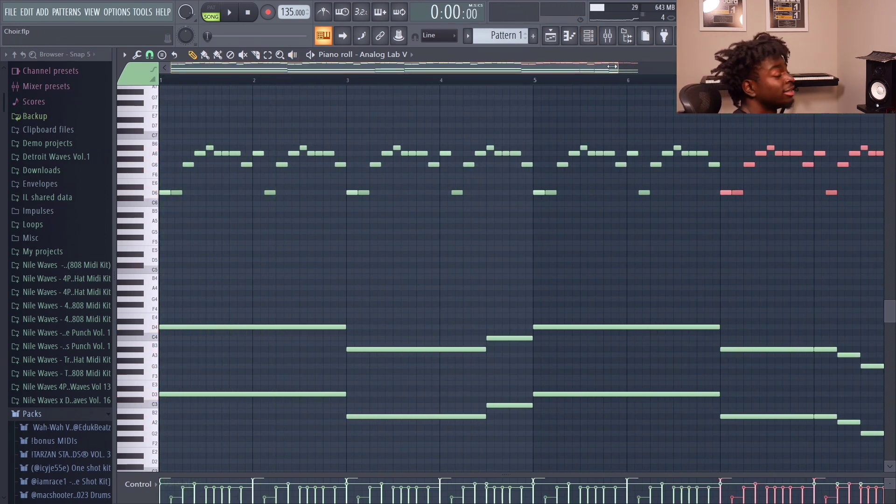
pyautogui.moveTo(612, 67); pyautogui.dragTo(590, 65)
# Route the Evil Kid Choir audio clip to mixer insert 2.
pyautogui.press('F5')
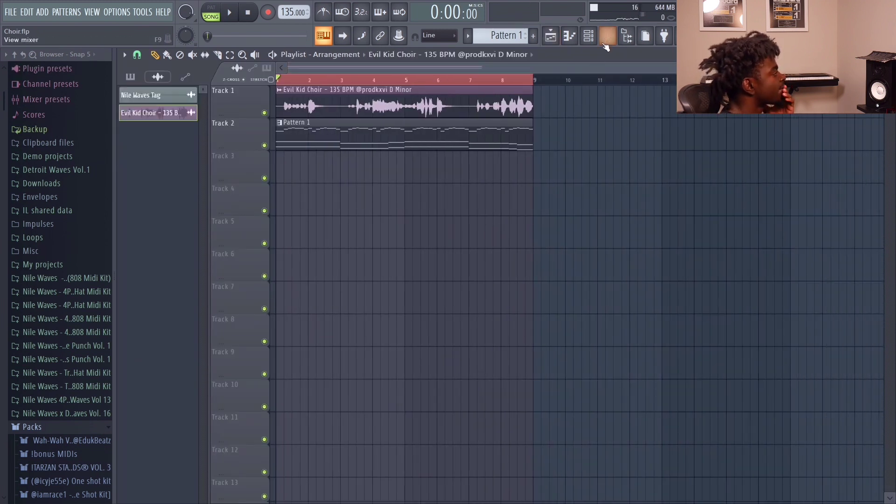
pyautogui.press('F9')
pyautogui.rightClick(218, 180)
pyautogui.click(376, 189)
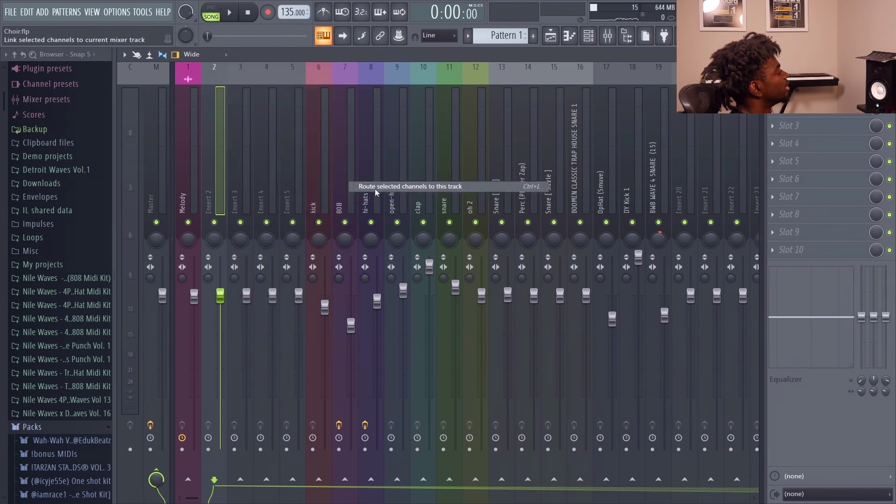
# Balance the mix during playback by lowering the choir track's fader and setting the Melody track's volume to 93% (-1.7 dB).
pyautogui.click(194, 297)
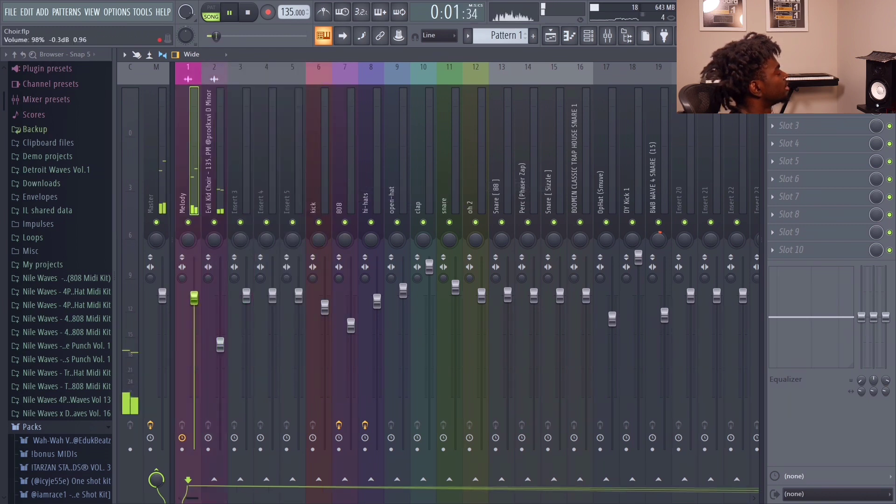
pyautogui.moveTo(230, 343); pyautogui.dragTo(229, 333)
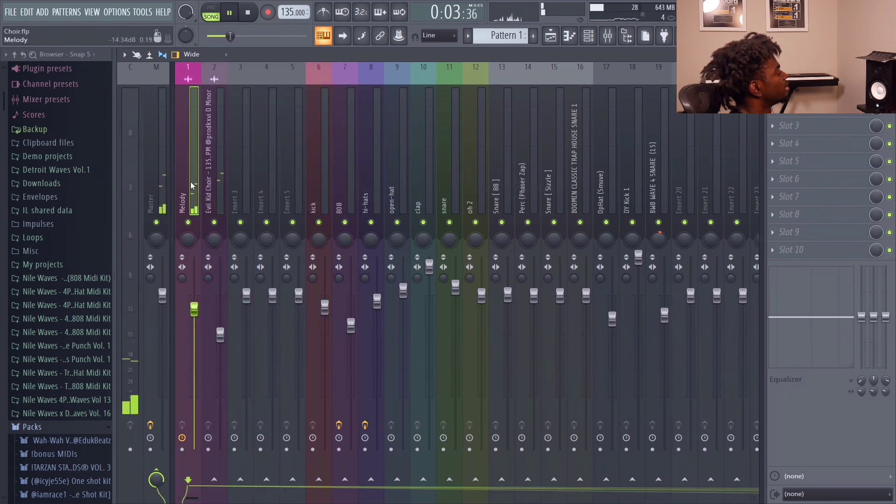
pyautogui.click(223, 160)
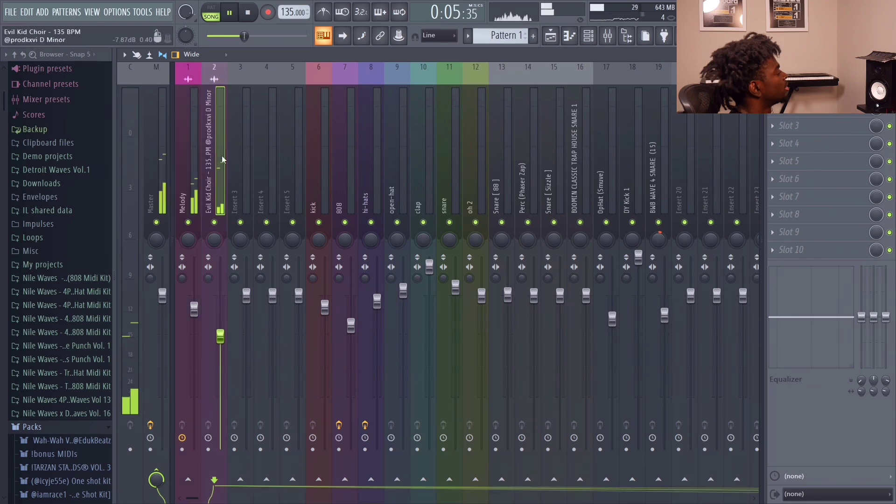
pyautogui.click(194, 308)
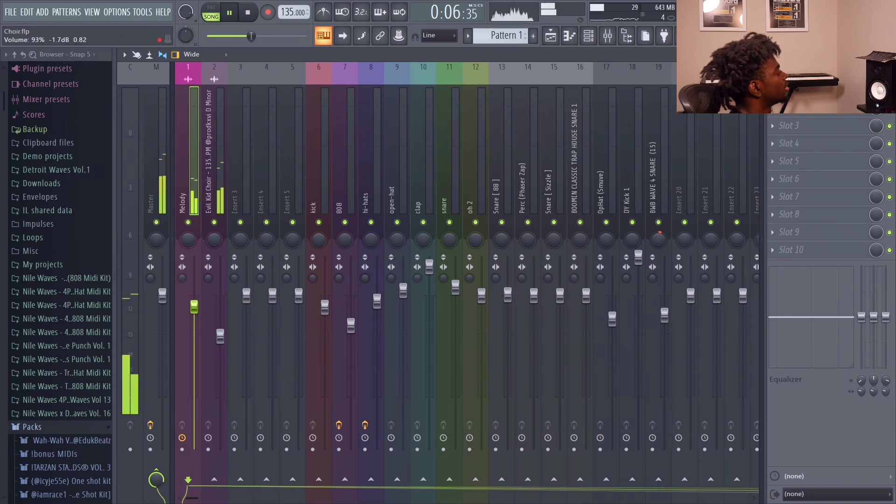
# Listen to Pattern 1 in the piano roll and transpose all its Analog Lab V notes up two semitones.
pyautogui.click(556, 36)
pyautogui.doubleClick(428, 124)
pyautogui.hscroll(-5, 401, 154)
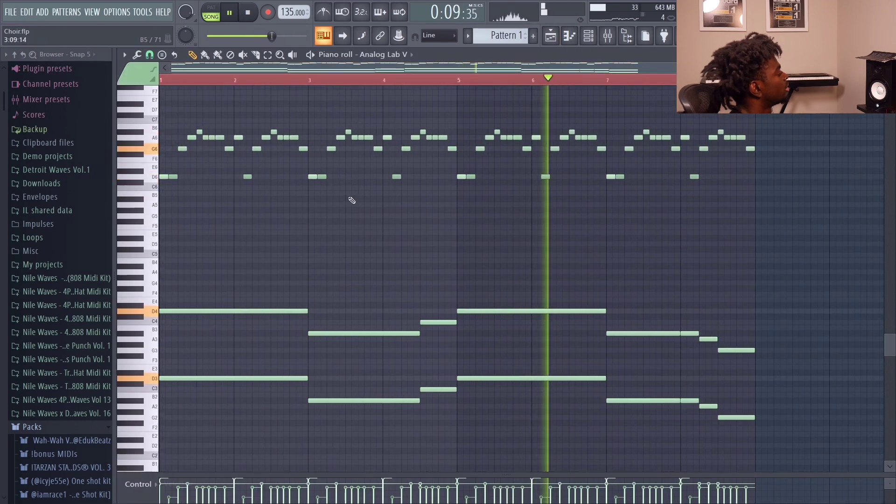
pyautogui.scroll(-1, 352, 200)
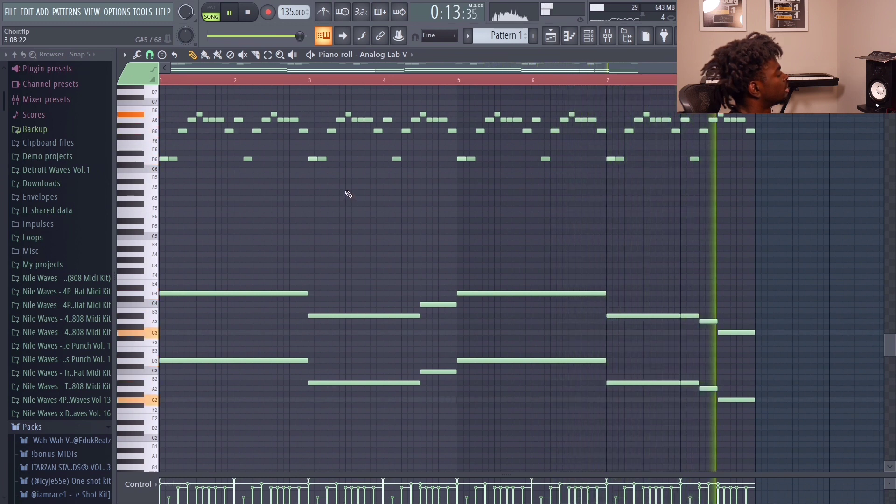
pyautogui.press('space')
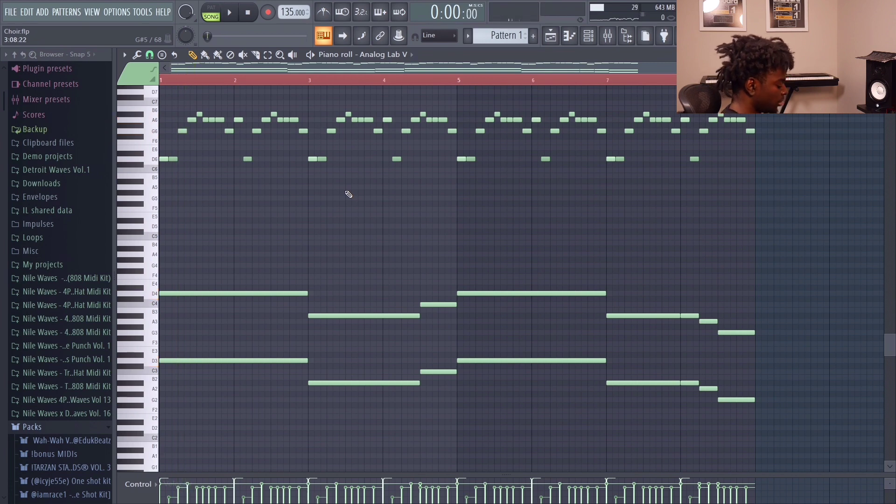
pyautogui.press('Up')
pyautogui.press('Up')
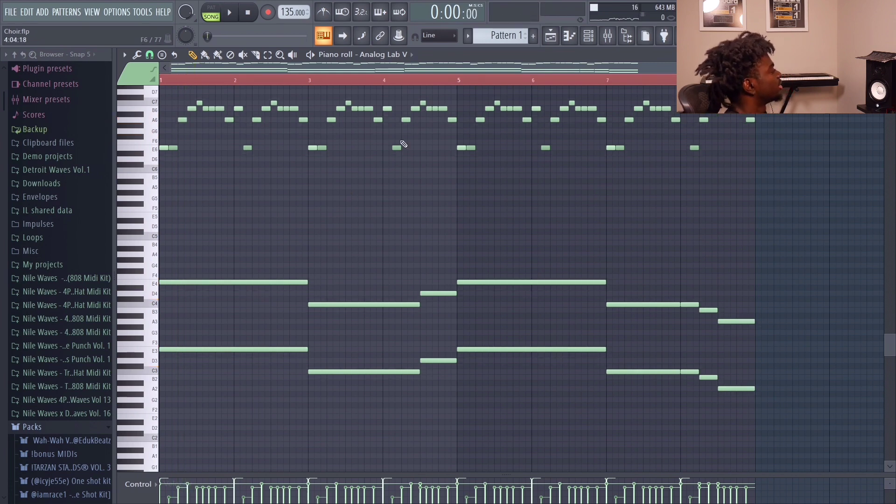
# Raise the time-stretching pitch of the Evil Kid Choir audio clip and play the arrangement from bar 1.
pyautogui.click(551, 36)
pyautogui.doubleClick(332, 110)
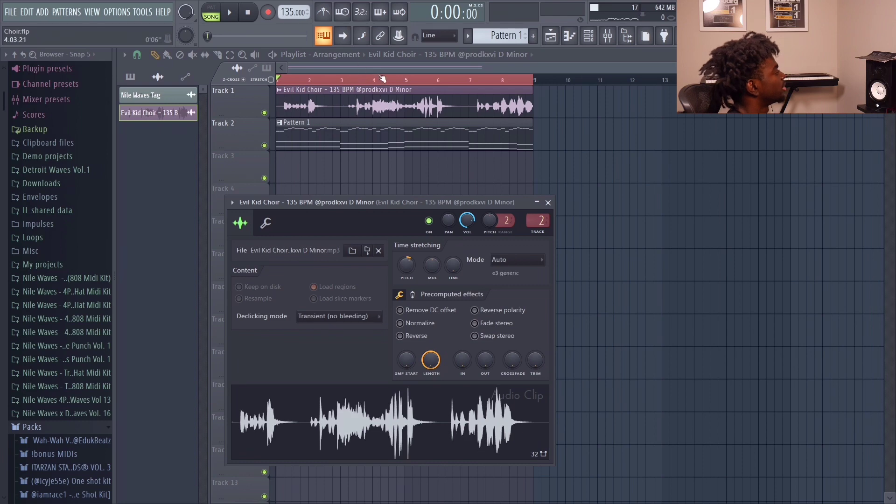
pyautogui.moveTo(383, 78); pyautogui.dragTo(277, 77)
pyautogui.press('space')
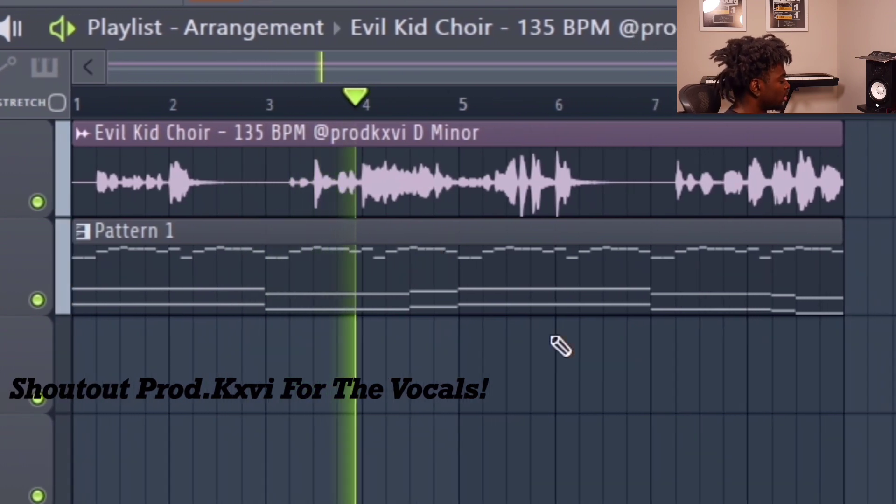
# Review the transposed Pattern 1 notes in the piano roll while the song plays.
pyautogui.doubleClick(477, 275)
pyautogui.hscroll(-4, 447, 275)
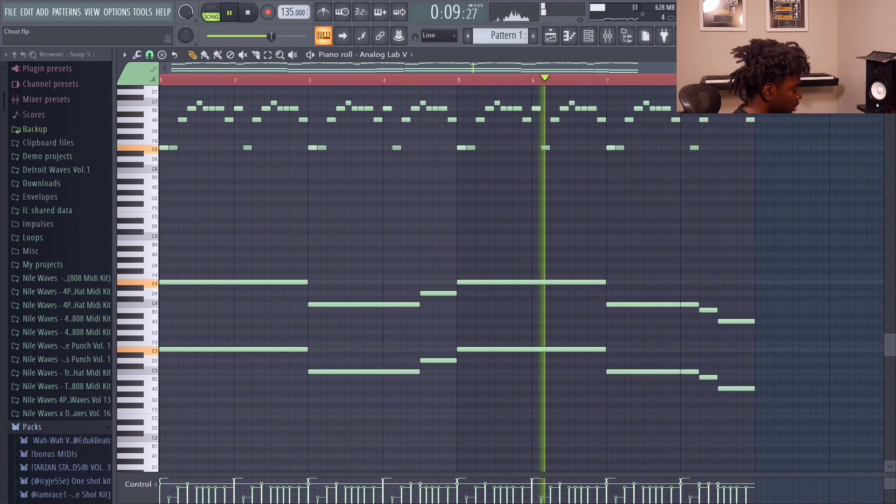
pyautogui.moveTo(739, 68); pyautogui.dragTo(678, 68)
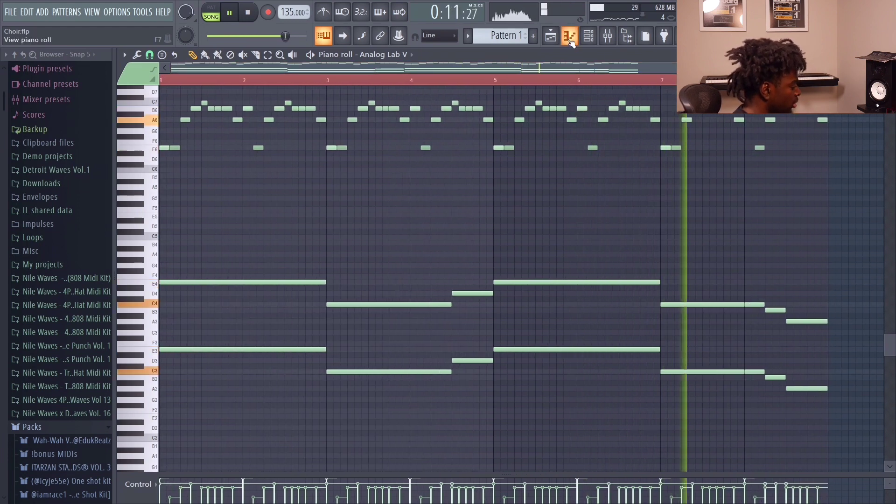
pyautogui.click(569, 37)
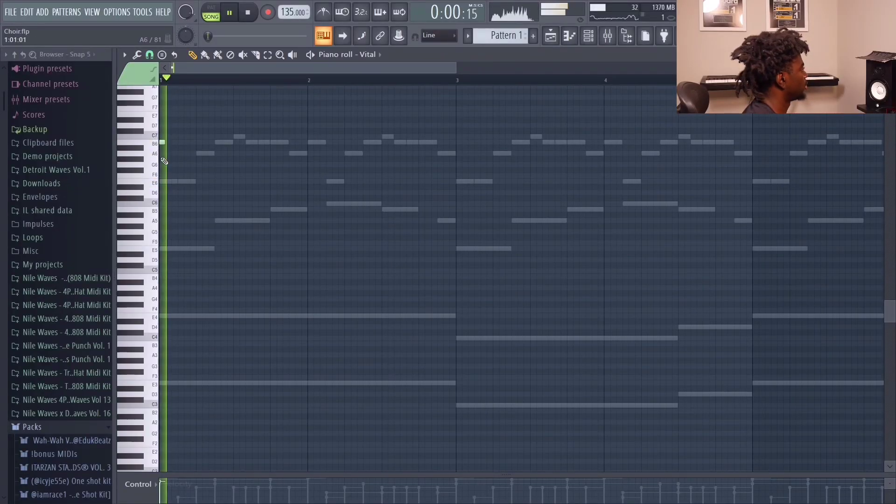
# Add short Vital counter-melody notes on E6, C7, B6, B5 and A6 across bar 1, following the ghost notes.
pyautogui.click(179, 182)
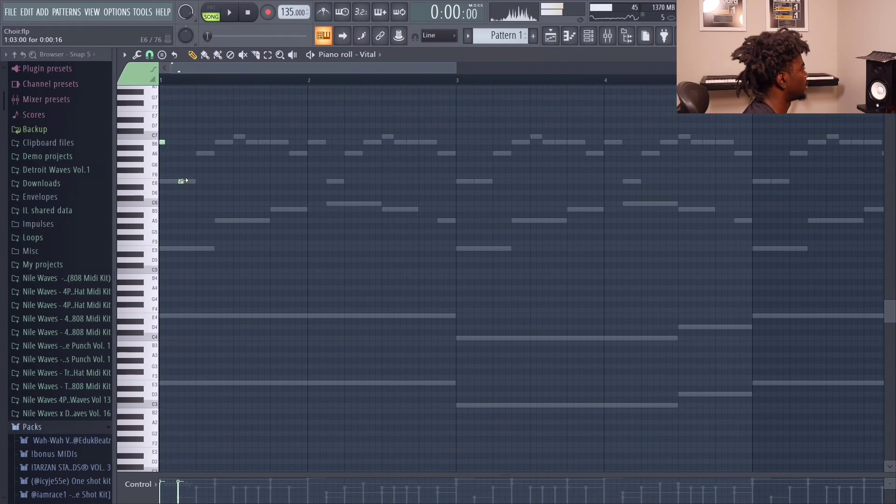
pyautogui.press('space')
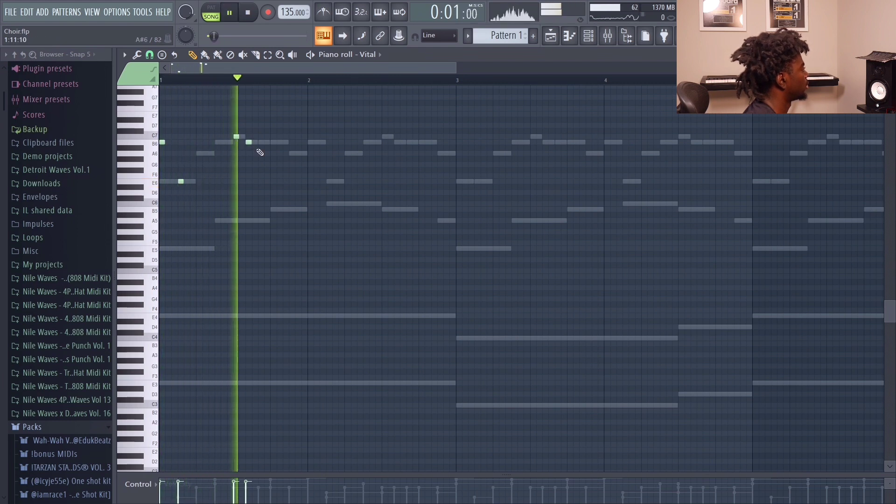
pyautogui.rightClick(250, 142)
pyautogui.click(261, 143)
pyautogui.moveTo(263, 141); pyautogui.dragTo(257, 140)
pyautogui.press('space')
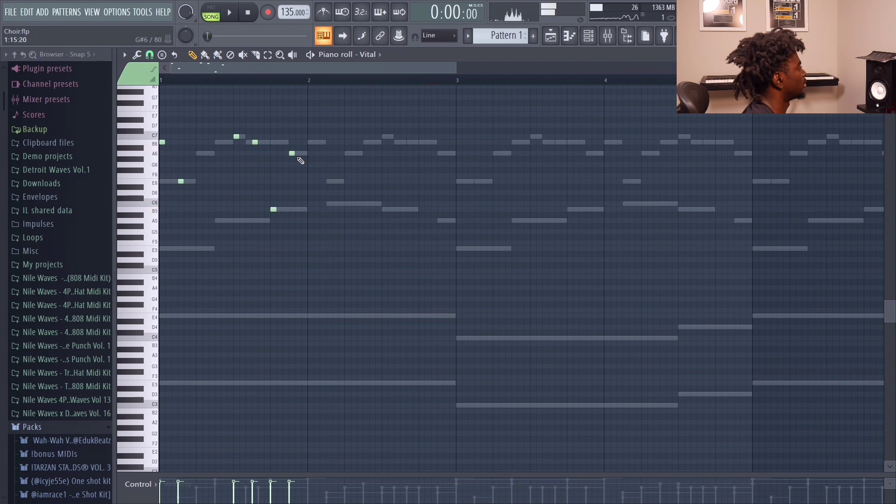
# Lower the Vital phrase by one octave and duplicate it so the copy starts at bar 2.
pyautogui.press('space')
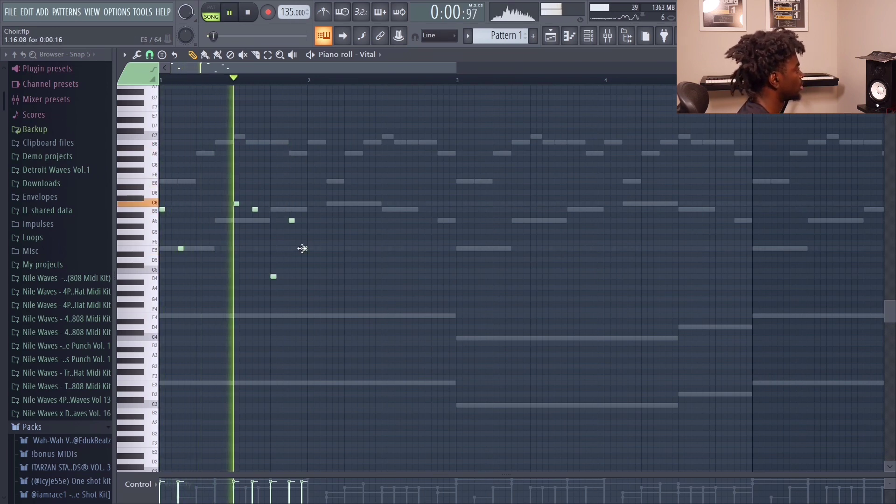
pyautogui.press('space')
pyautogui.press('space')
pyautogui.hotkey('ctrl', 'b')
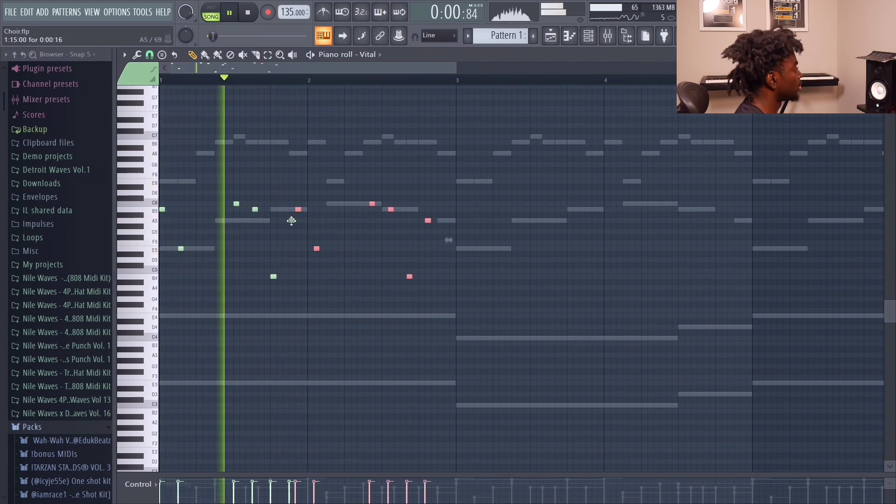
pyautogui.press('space')
pyautogui.press('space')
pyautogui.moveTo(298, 210); pyautogui.dragTo(310, 210)
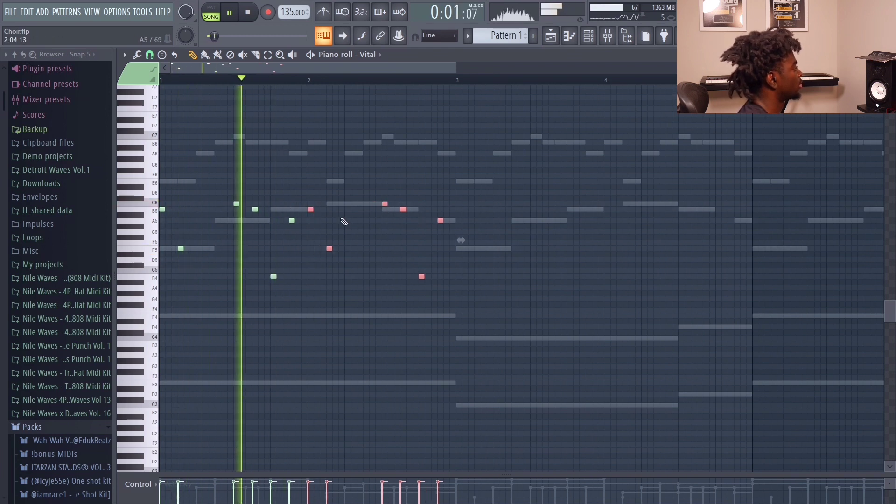
# Duplicate the two-bar Vital phrase until it fills bars 3 to 8.
pyautogui.moveTo(510, 322); pyautogui.dragTo(3, 152)
pyautogui.hotkey('ctrl', 'b')
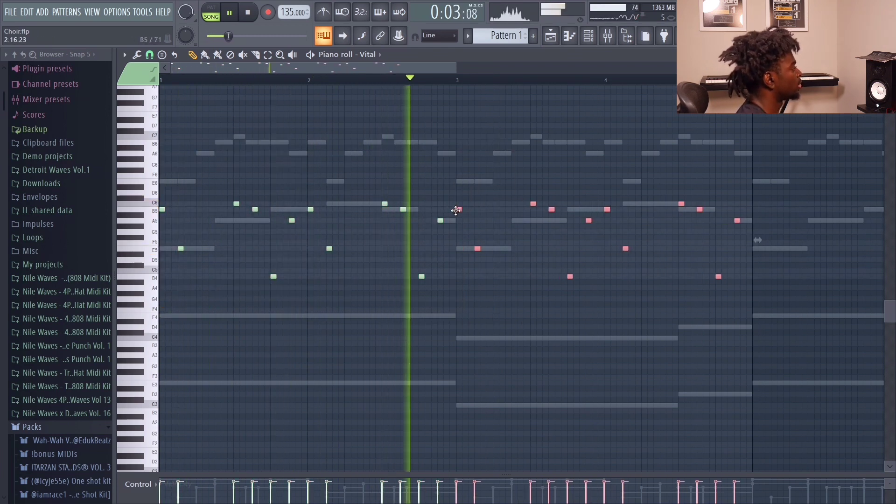
pyautogui.hotkey('ctrl', 'b')
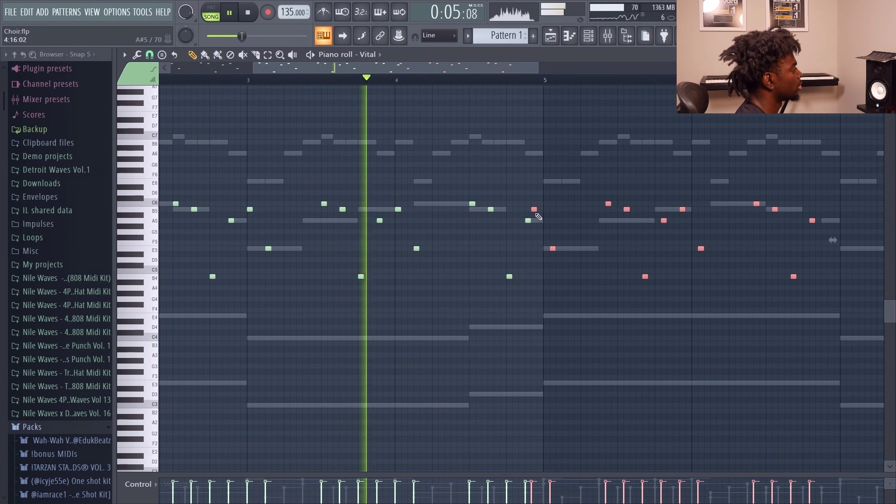
pyautogui.hotkey('ctrl', 'd')
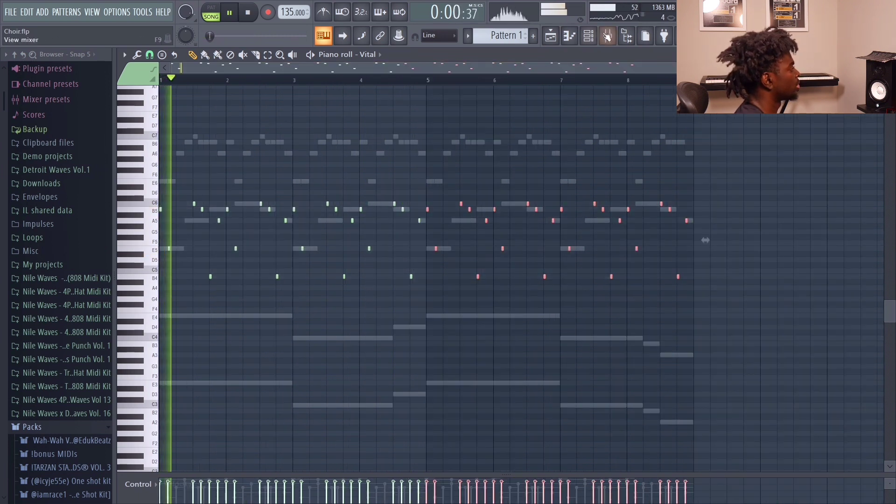
# Raise all the Vital notes by two octaves.
pyautogui.click(581, 124)
pyautogui.hotkey('ctrl', 'Up')
pyautogui.hotkey('ctrl', 'Up')
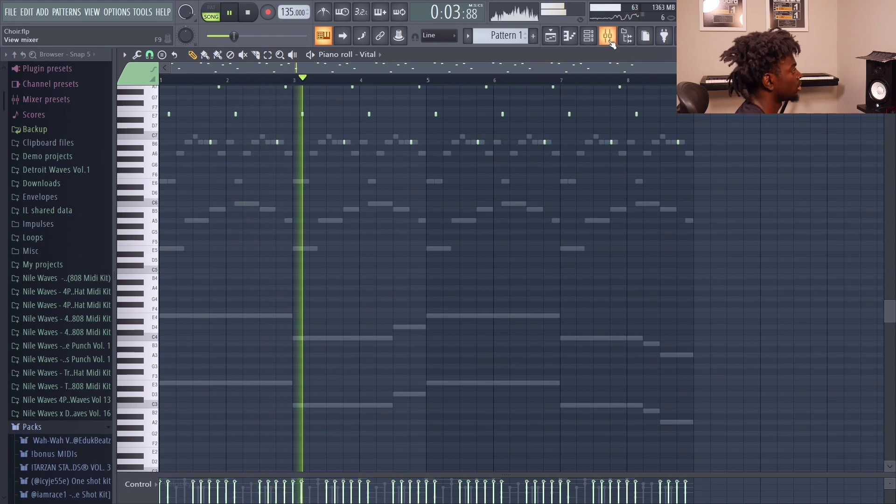
# Open Fruity Parametric EQ 2 on the Vital mixer track and shape a band-pass curve by shifting its low-cut and low-pass bands higher.
pyautogui.press('F9')
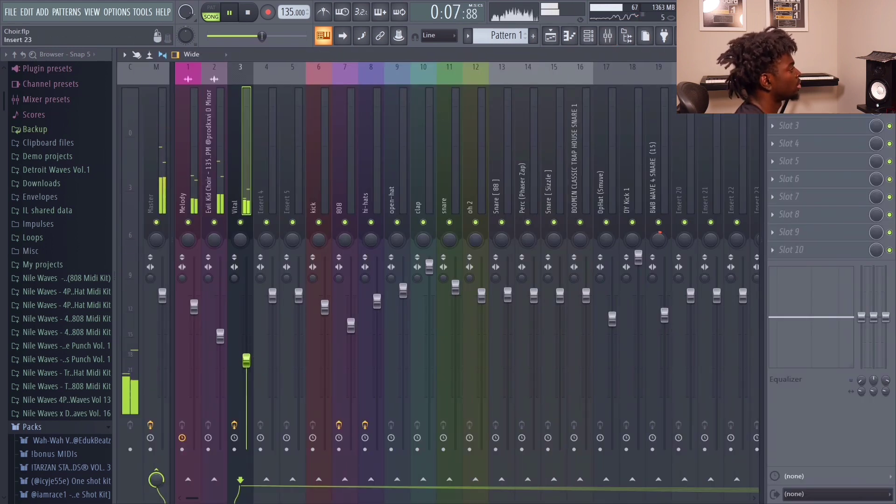
pyautogui.click(800, 90)
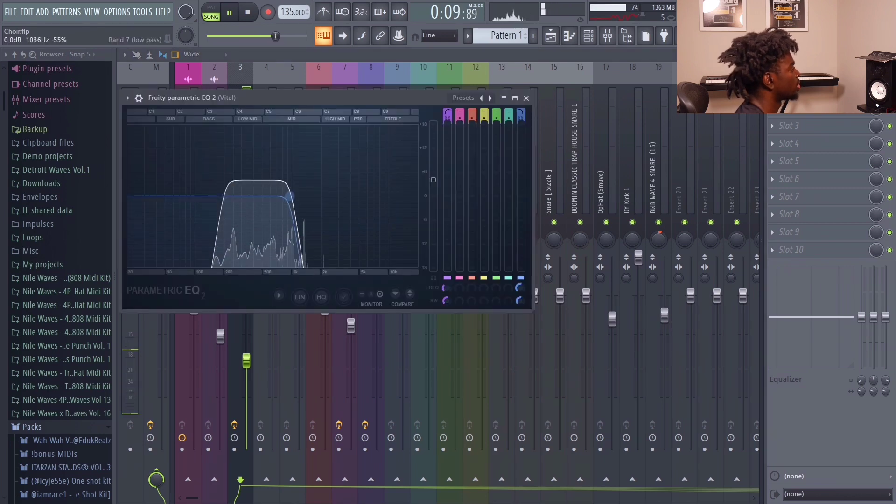
pyautogui.moveTo(295, 196); pyautogui.dragTo(357, 196)
pyautogui.moveTo(223, 196); pyautogui.dragTo(261, 196)
pyautogui.click(360, 199)
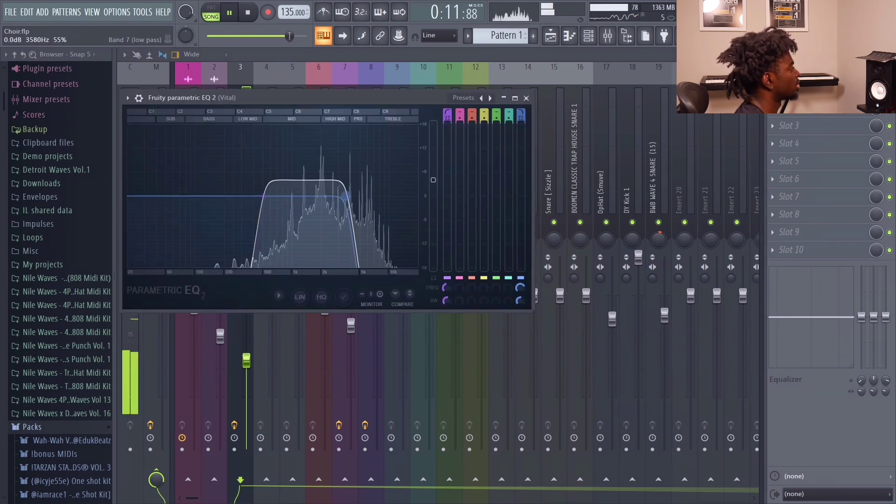
pyautogui.moveTo(346, 196); pyautogui.dragTo(338, 196)
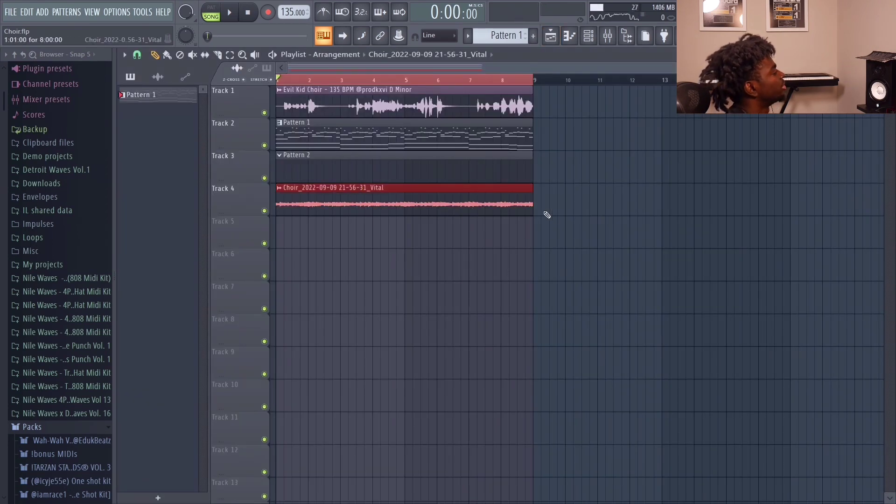
# Solo track 4 and try shortening the rendered Vital audio clip to four bars before extending it back to eight bars.
pyautogui.moveTo(536, 201); pyautogui.dragTo(403, 198)
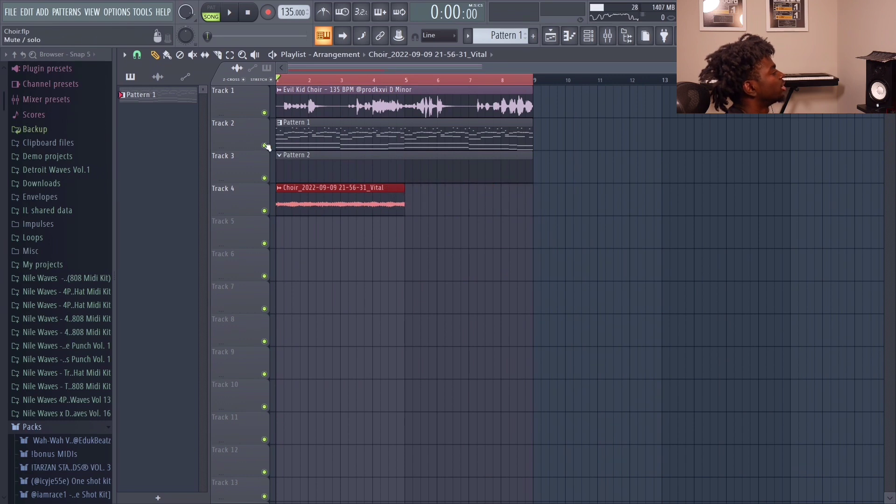
pyautogui.rightClick(263, 210)
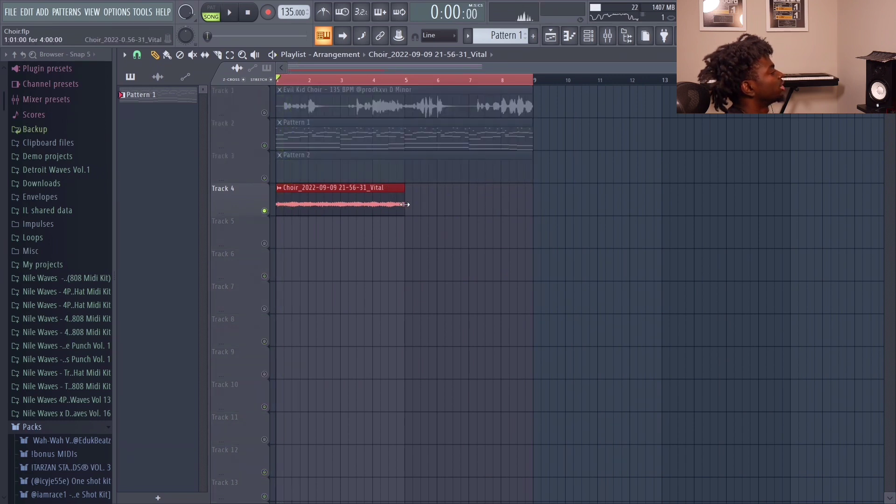
pyautogui.moveTo(404, 200); pyautogui.dragTo(532, 198)
pyautogui.click(404, 210)
pyautogui.click(450, 255)
pyautogui.rightClick(469, 253)
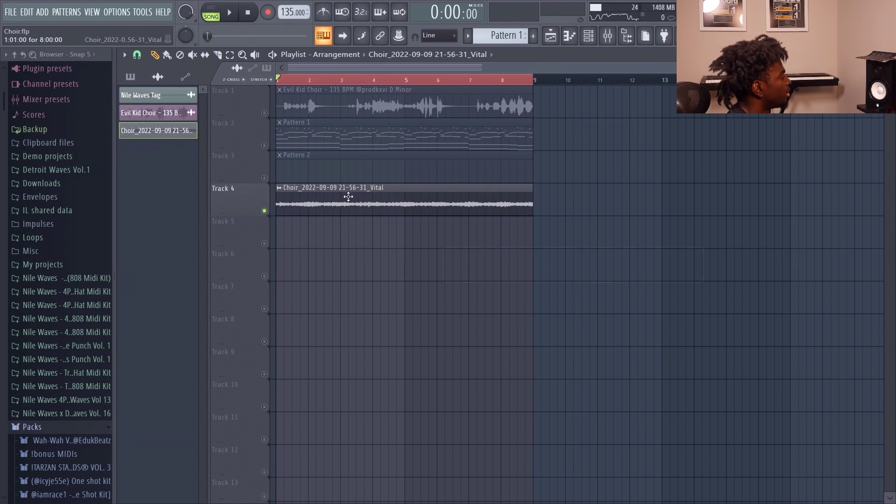
# Set the rendered Vital clip's time stretching mode to Auto, lower its pitch and play it back.
pyautogui.doubleClick(329, 200)
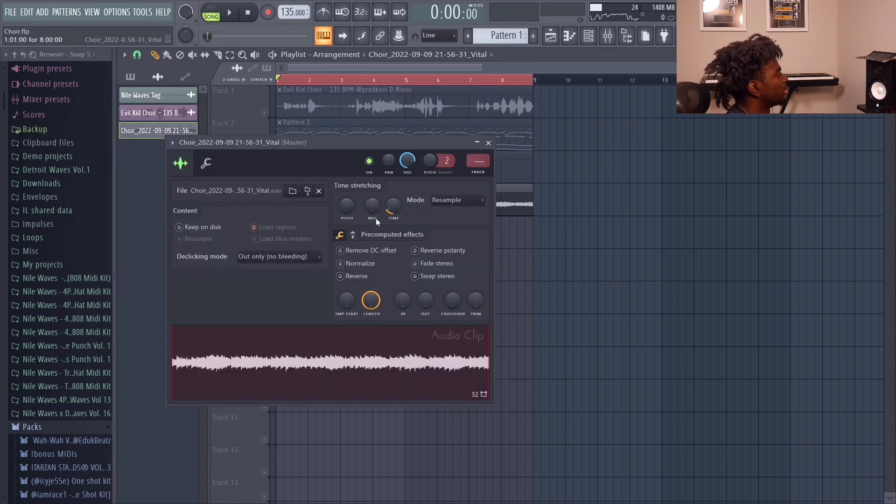
pyautogui.press('Escape')
pyautogui.press('space')
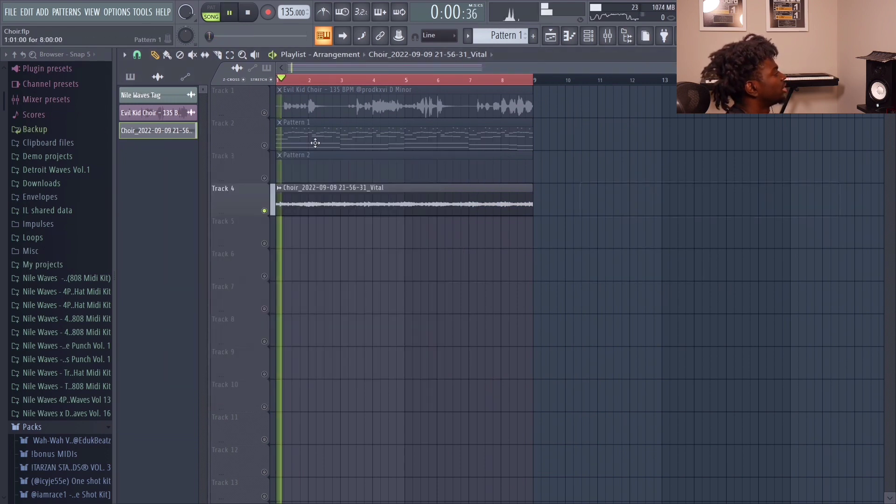
# Unmute playlist tracks 1 and 2 and delete the Pattern 2 clip from track 3.
pyautogui.press('space')
pyautogui.click(265, 146)
pyautogui.press('space')
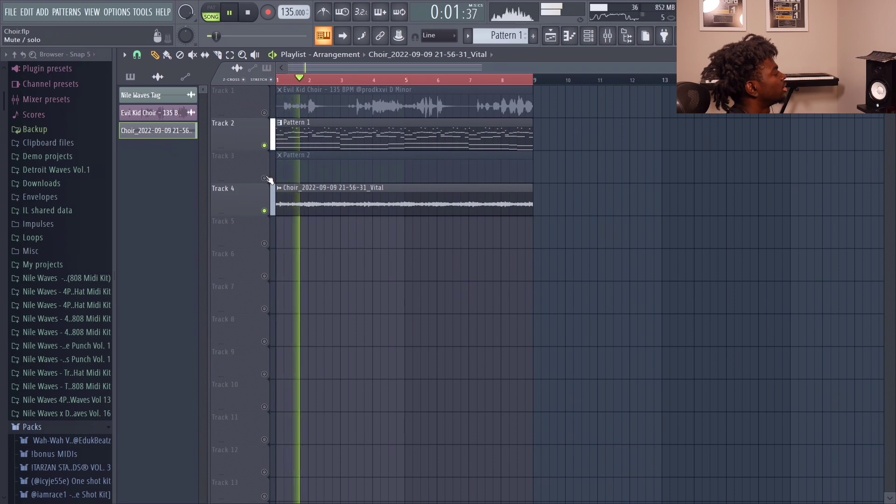
pyautogui.rightClick(299, 171)
pyautogui.press('space')
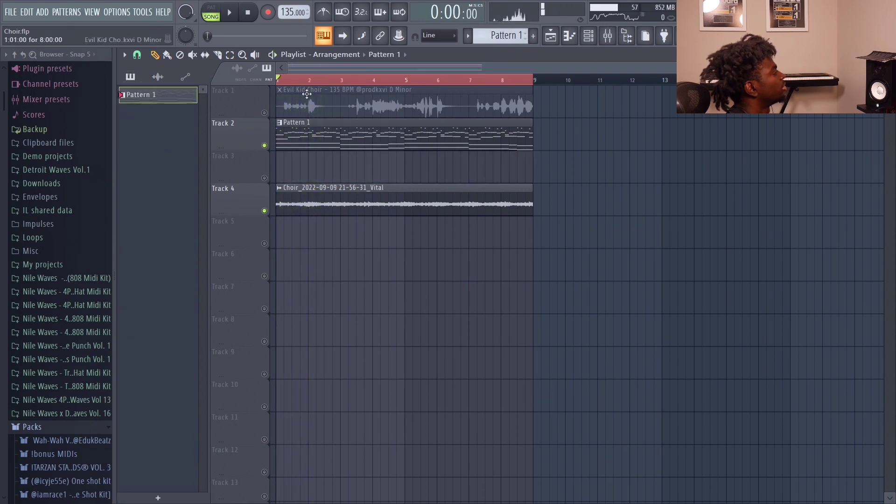
pyautogui.click(264, 113)
# Show all channels in the channel rack and mute the Vital instrument channel.
pyautogui.click(589, 36)
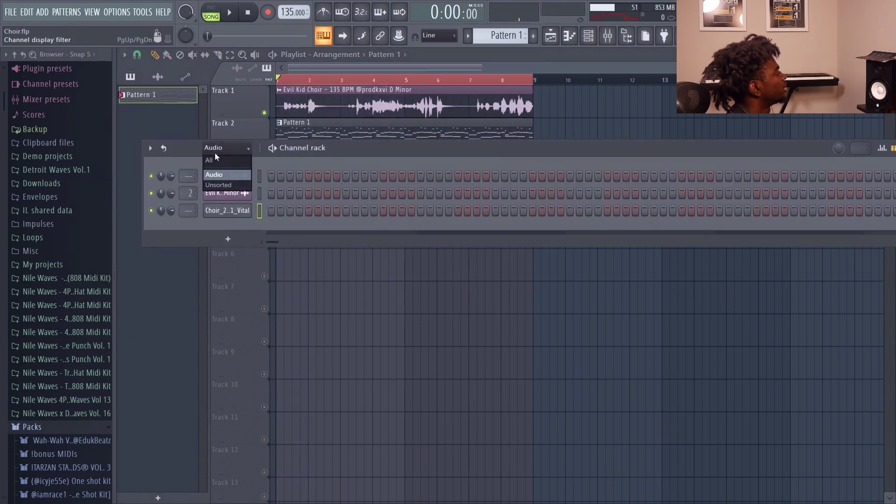
pyautogui.click(209, 160)
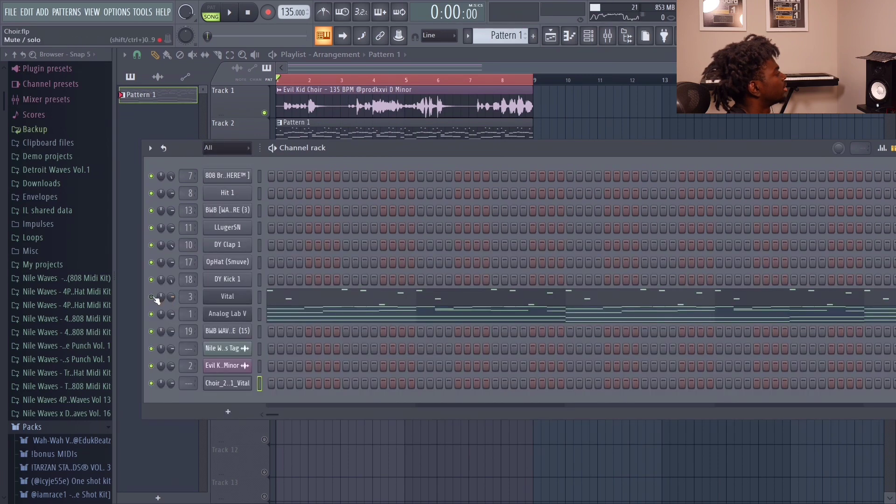
pyautogui.click(556, 133)
pyautogui.rightClick(561, 132)
# Move the rendered Vital audio clip up to playlist track 3 and unmute that track.
pyautogui.moveTo(458, 202); pyautogui.dragTo(351, 151)
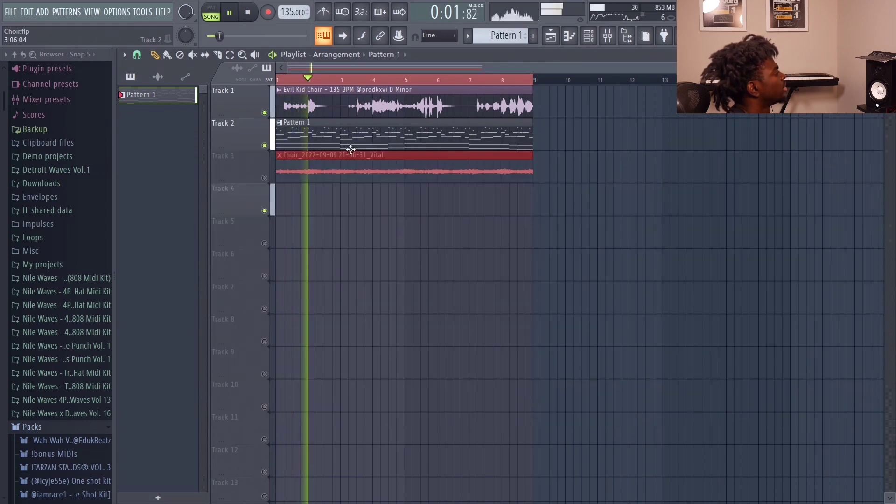
pyautogui.doubleClick(373, 166)
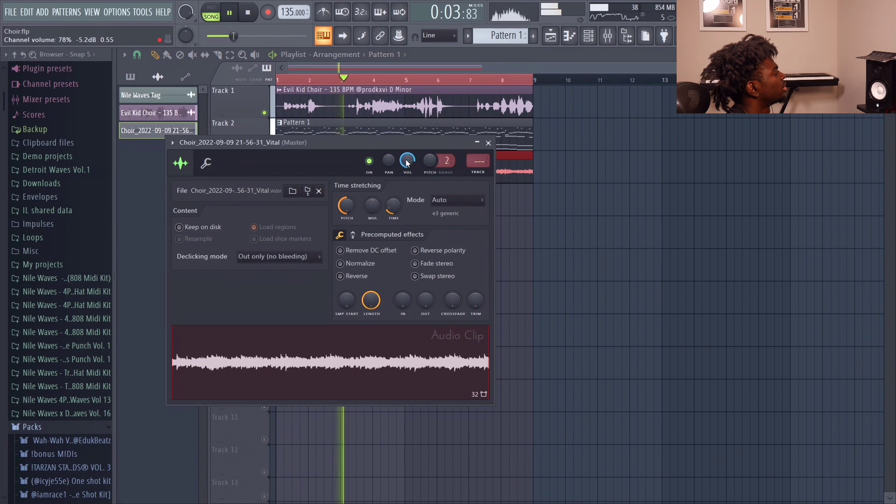
pyautogui.click(488, 142)
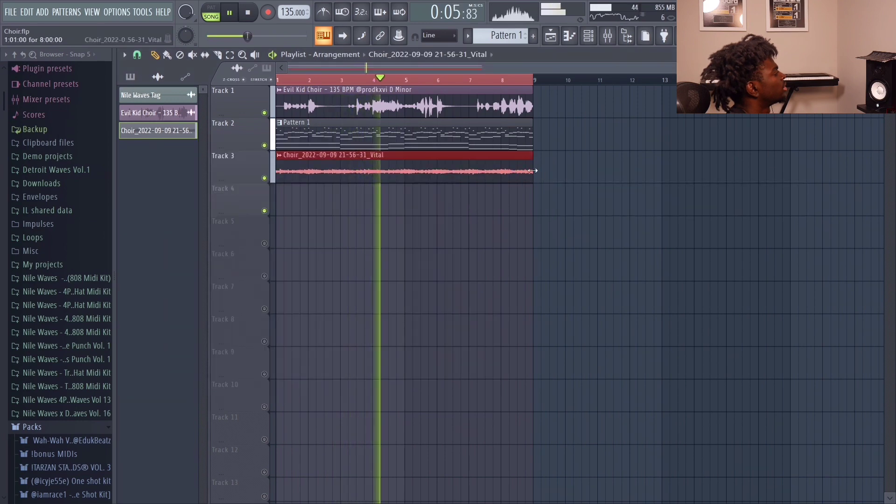
# Route the rendered Vital audio clip to mixer track 4.
pyautogui.click(606, 37)
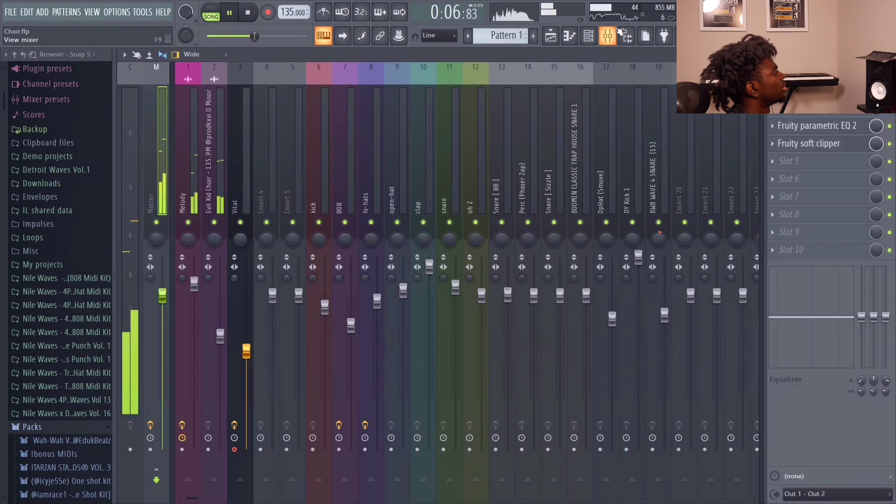
pyautogui.rightClick(269, 191)
pyautogui.click(407, 186)
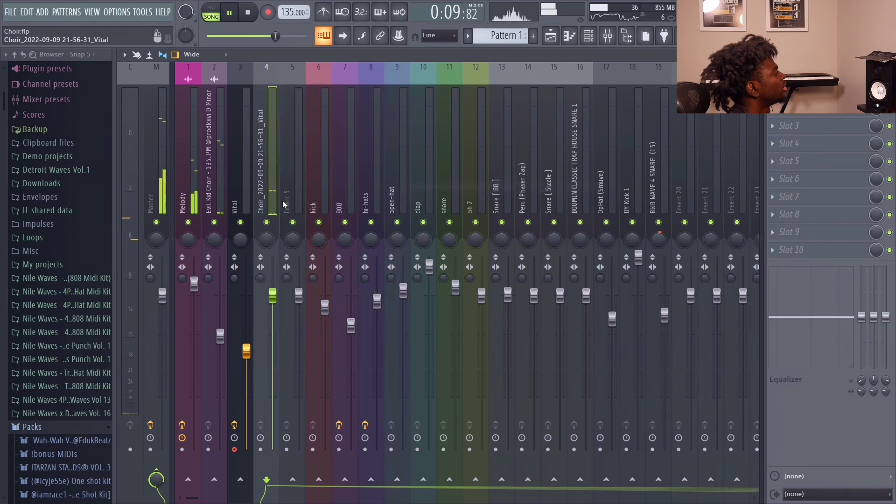
pyautogui.rightClick(219, 202)
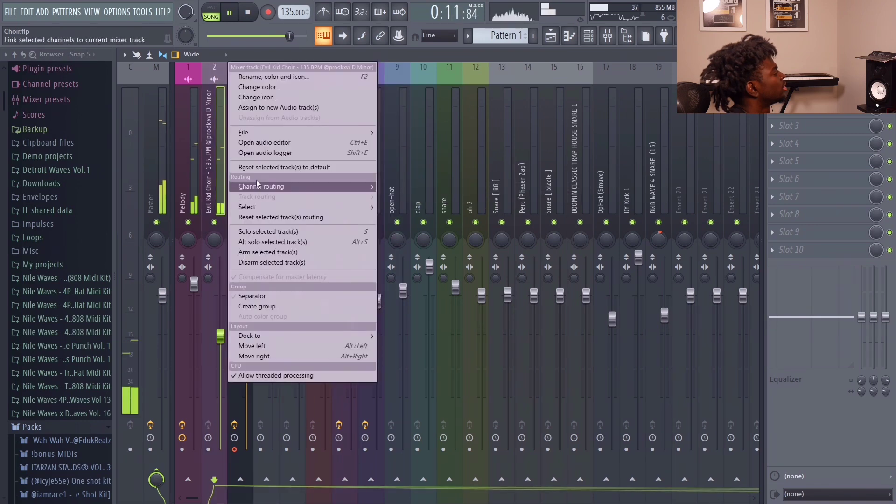
pyautogui.click(496, 132)
pyautogui.click(551, 37)
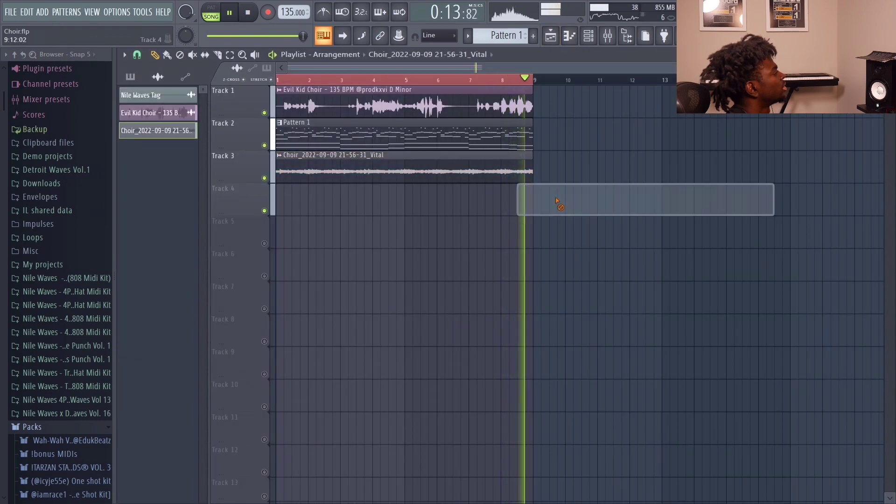
pyautogui.click(611, 36)
pyautogui.click(270, 185)
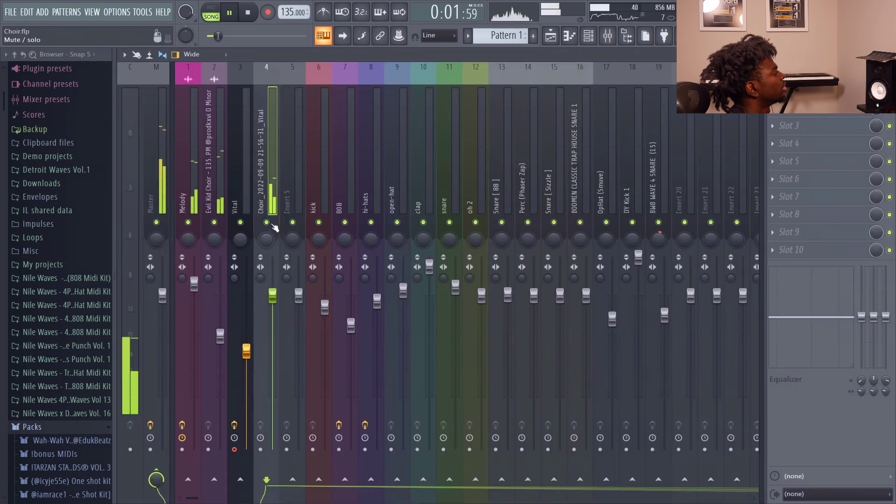
# Check the pitch setting of the rendered Vital audio clip during playback.
pyautogui.click(569, 37)
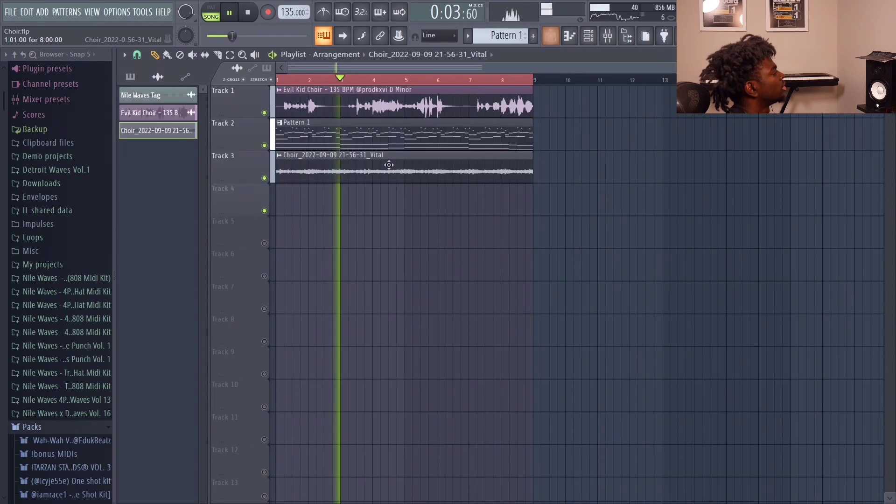
pyautogui.doubleClick(388, 161)
pyautogui.rightClick(346, 208)
# Solo the rendered Vital mixer track and load Portal into its first effect slot.
pyautogui.click(608, 37)
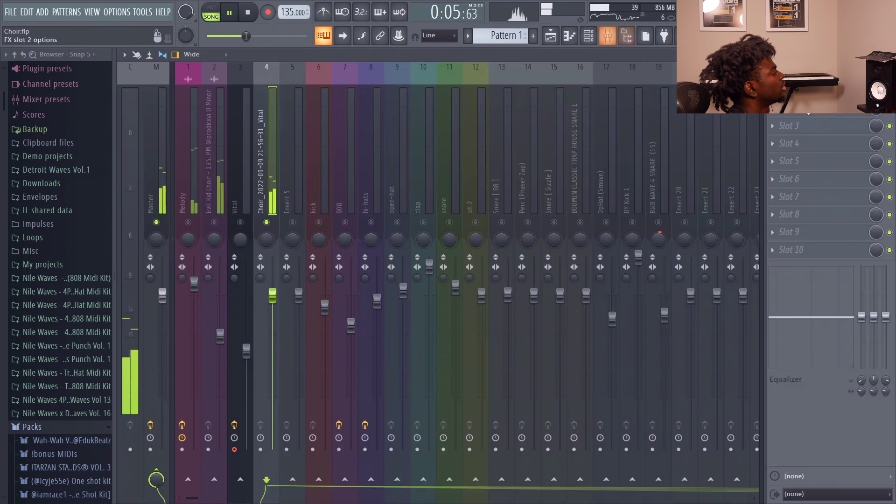
pyautogui.click(774, 71)
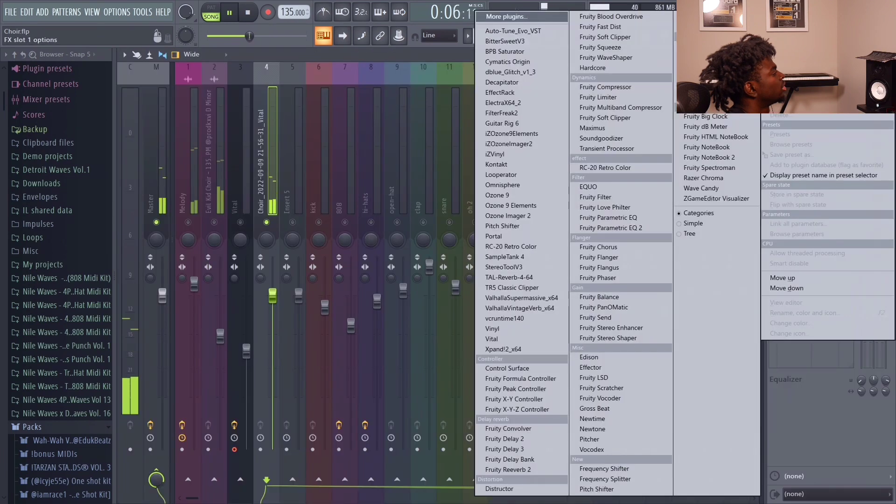
pyautogui.click(522, 236)
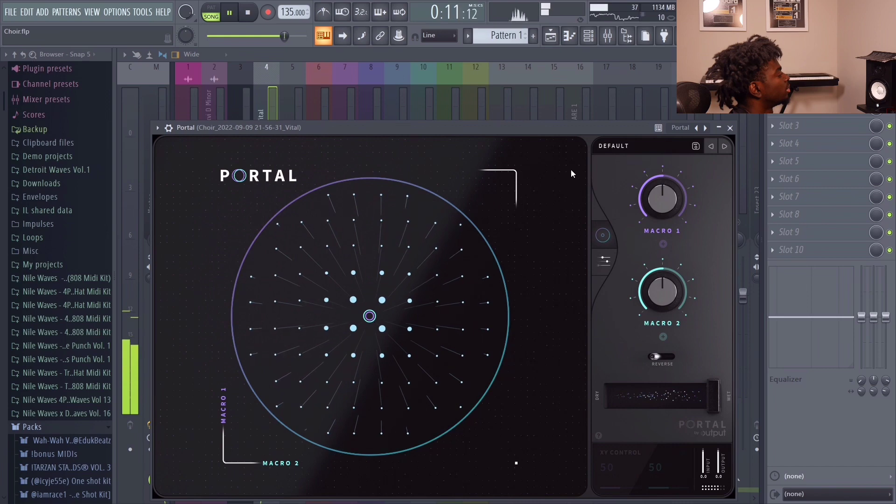
# Browse Portal's presets and open the Stretch & Smear category.
pyautogui.click(639, 145)
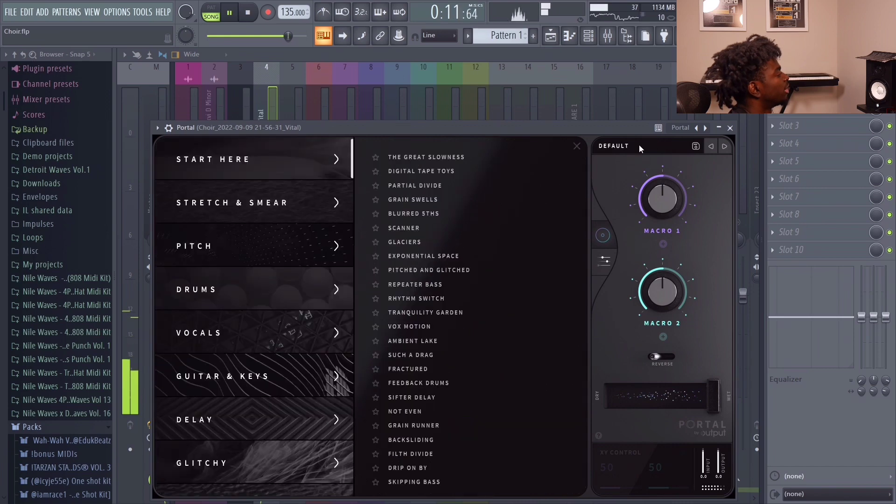
pyautogui.click(639, 144)
pyautogui.click(639, 144)
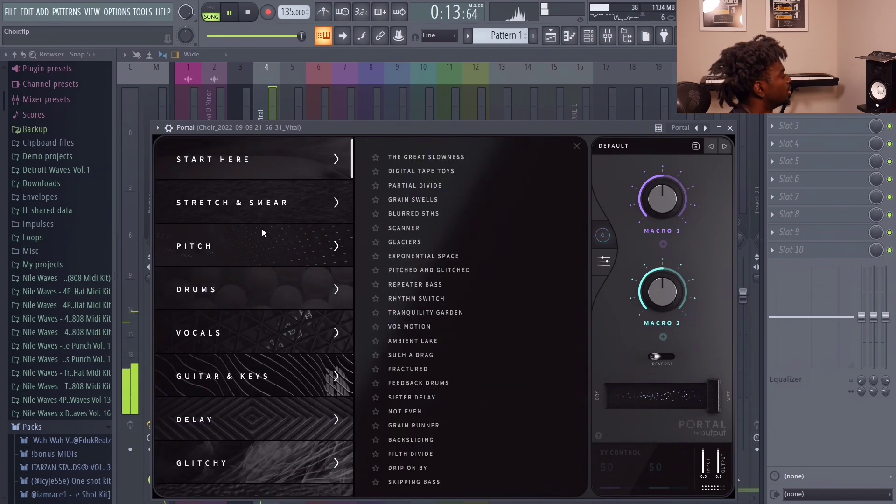
pyautogui.click(270, 204)
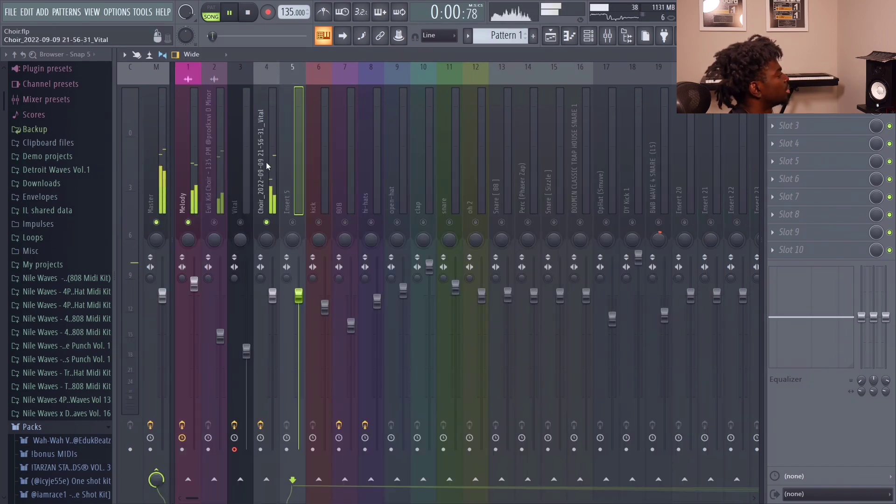
# Lower the rendered Vital mixer track's volume and check the pitch and time stretching settings of its clip.
pyautogui.click(267, 166)
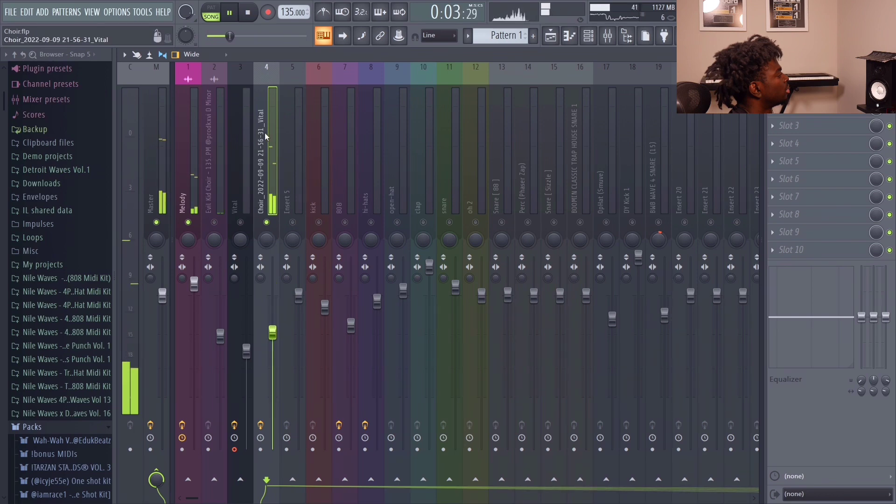
pyautogui.click(551, 36)
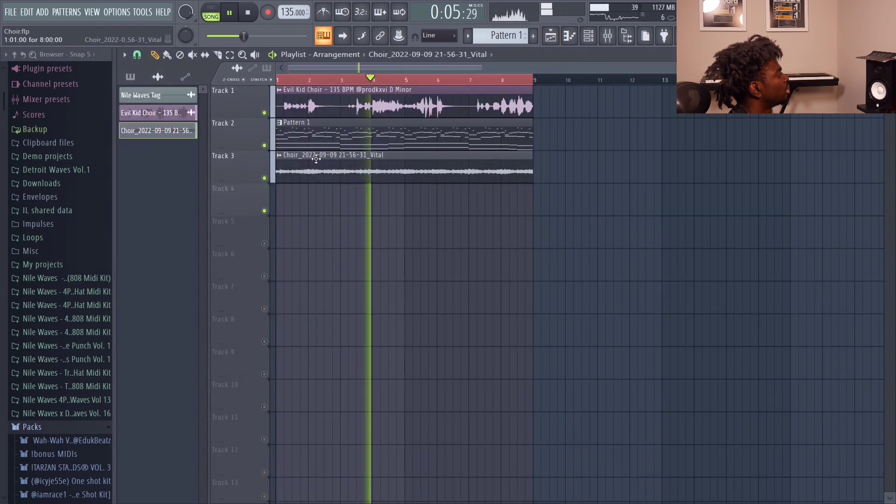
pyautogui.doubleClick(316, 157)
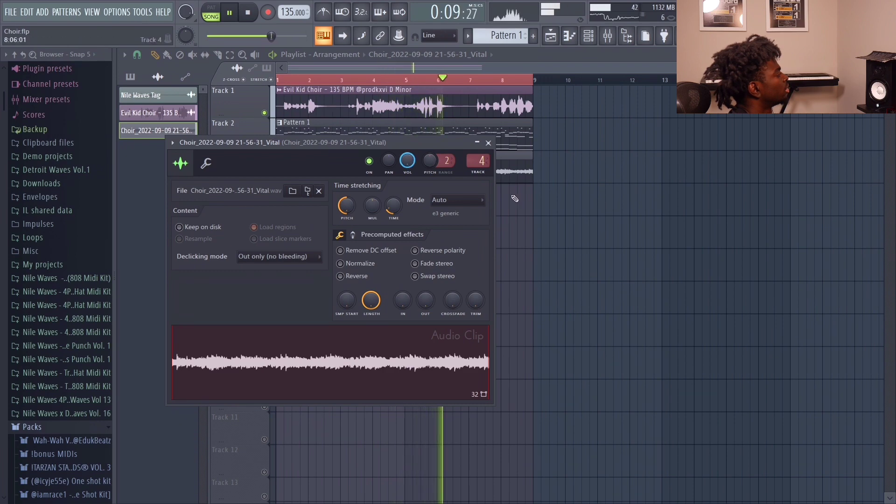
pyautogui.click(535, 198)
pyautogui.rightClick(535, 199)
pyautogui.doubleClick(504, 175)
pyautogui.press('Escape')
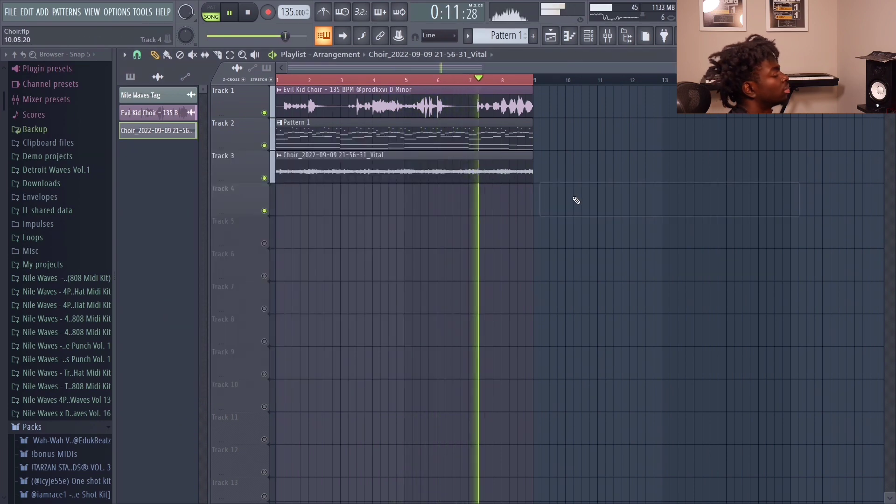
# Lower the rendered Vital mixer track further against the Evil Kid Choir and disarm recording on the Vital track.
pyautogui.doubleClick(416, 173)
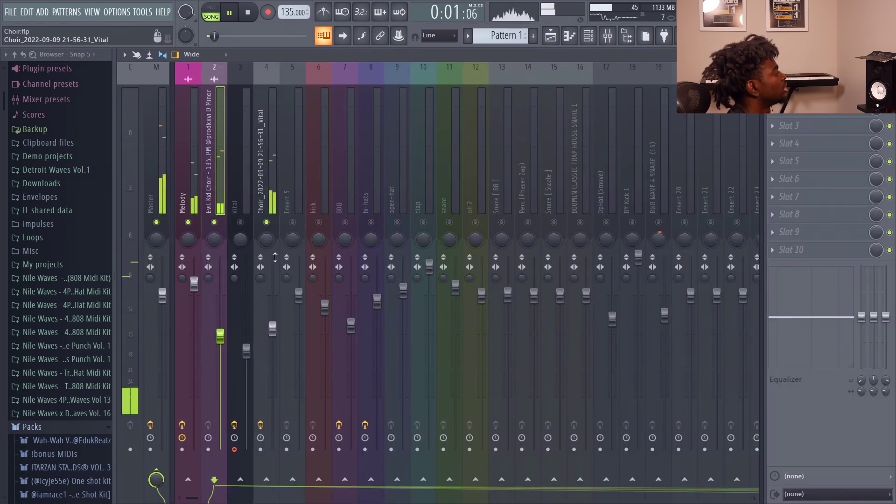
pyautogui.click(274, 189)
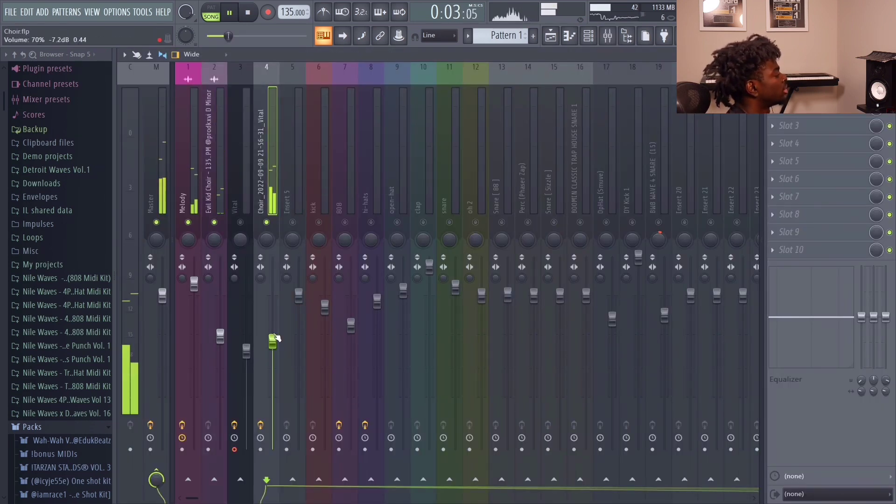
pyautogui.click(235, 451)
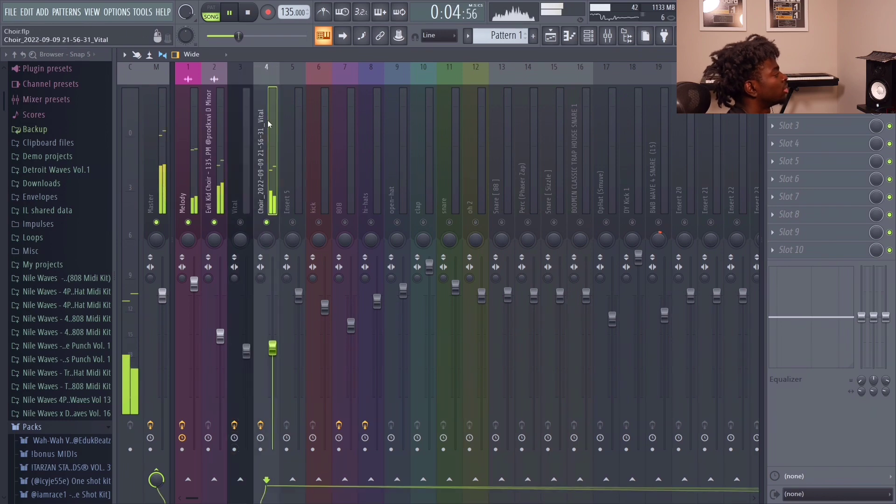
# Add a second effect to the rendered Vital mixer track.
pyautogui.click(774, 112)
pyautogui.click(552, 308)
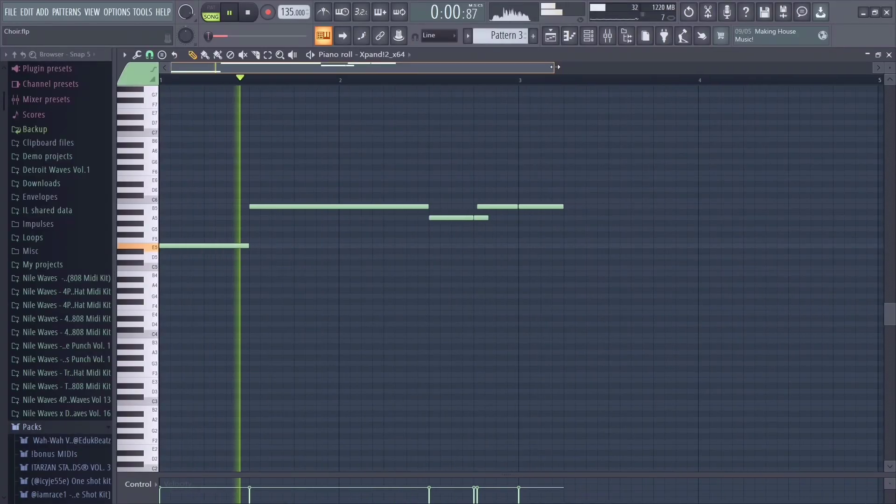
# Lengthen the last B5 note of the Xpand!2 melody to mid-bar 3, then complete four bars with E5 and B4 notes.
pyautogui.moveTo(610, 70); pyautogui.dragTo(648, 70)
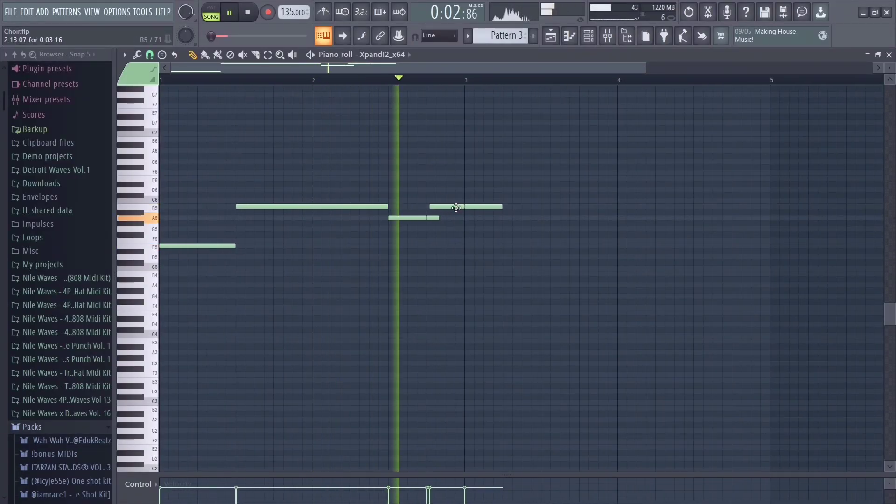
pyautogui.press('space')
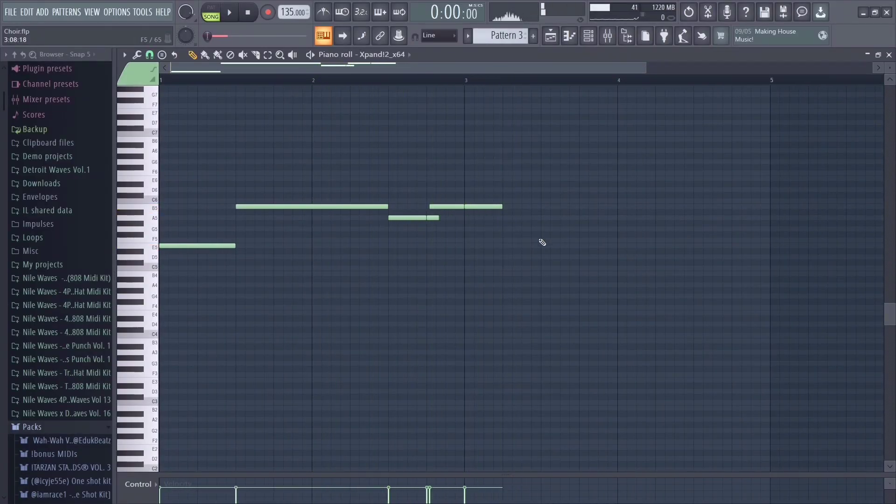
pyautogui.press('space')
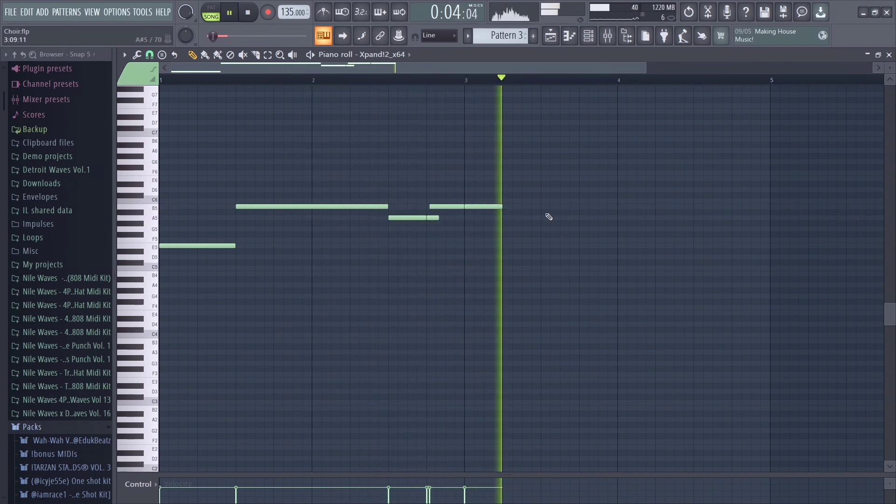
pyautogui.moveTo(503, 208); pyautogui.dragTo(537, 208)
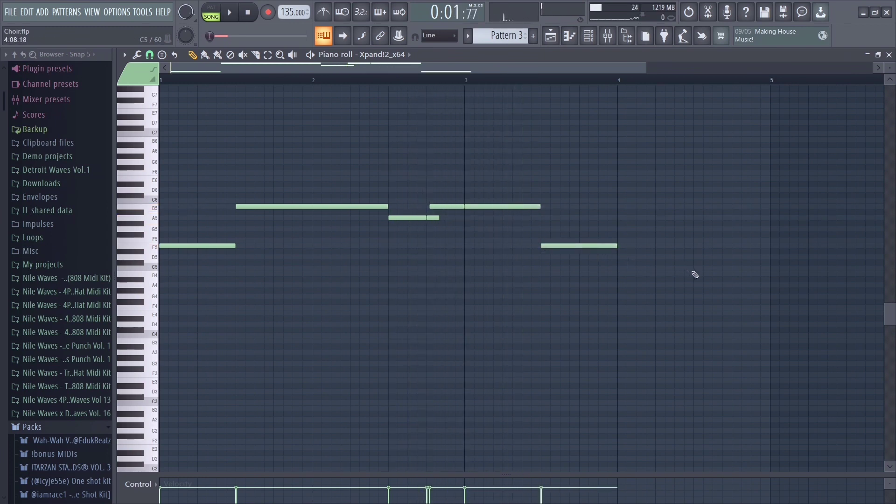
pyautogui.press('space')
pyautogui.moveTo(617, 245); pyautogui.dragTo(689, 247)
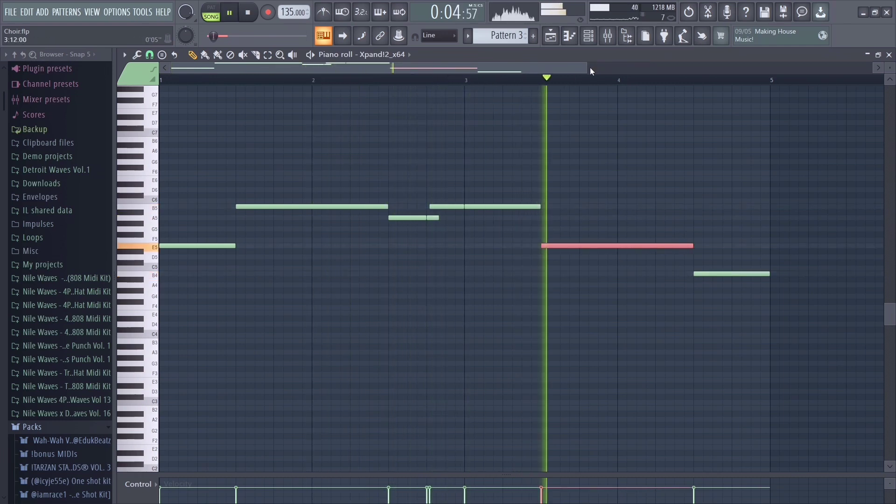
# Duplicate the four-bar Xpand!2 melody into bars 5 to 8 and select all its notes.
pyautogui.moveTo(587, 68); pyautogui.dragTo(807, 67)
pyautogui.keyDown('ctrl'); pyautogui.moveTo(643, 341); pyautogui.dragTo(164, 134); pyautogui.keyUp('ctrl')
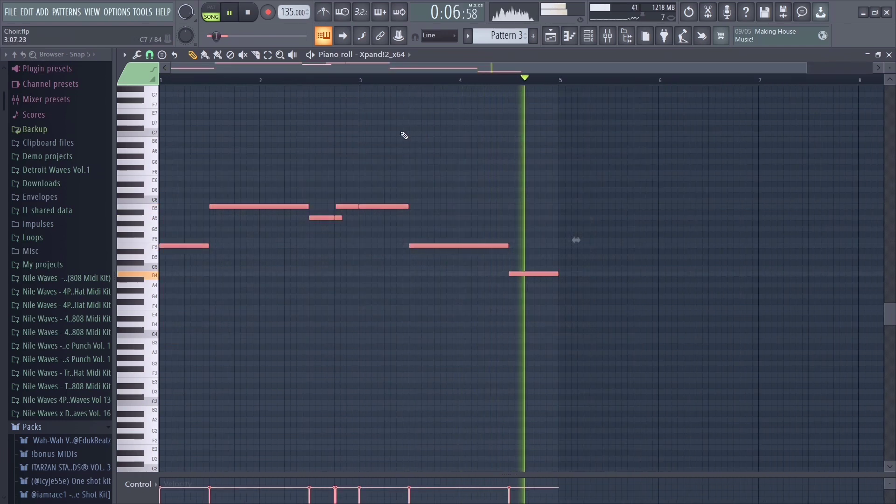
pyautogui.hotkey('ctrl', 'b')
pyautogui.moveTo(678, 67); pyautogui.dragTo(796, 67)
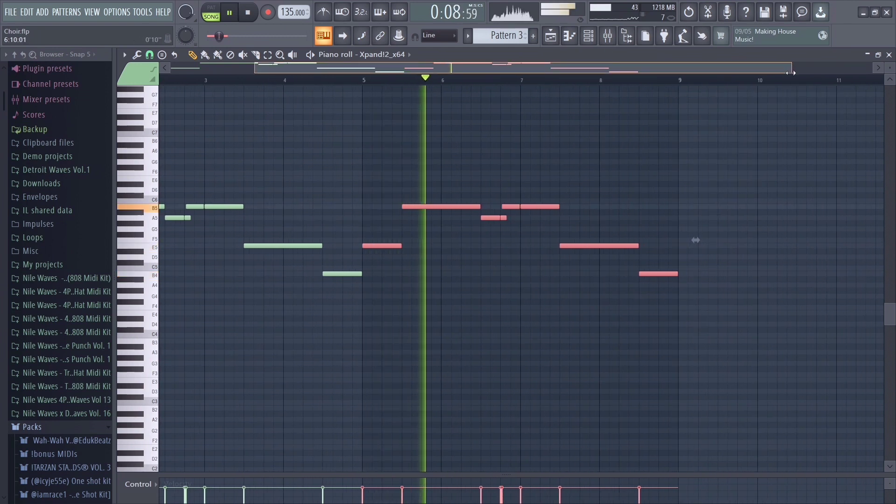
pyautogui.keyDown('ctrl'); pyautogui.moveTo(659, 304); pyautogui.dragTo(101, 169); pyautogui.keyUp('ctrl')
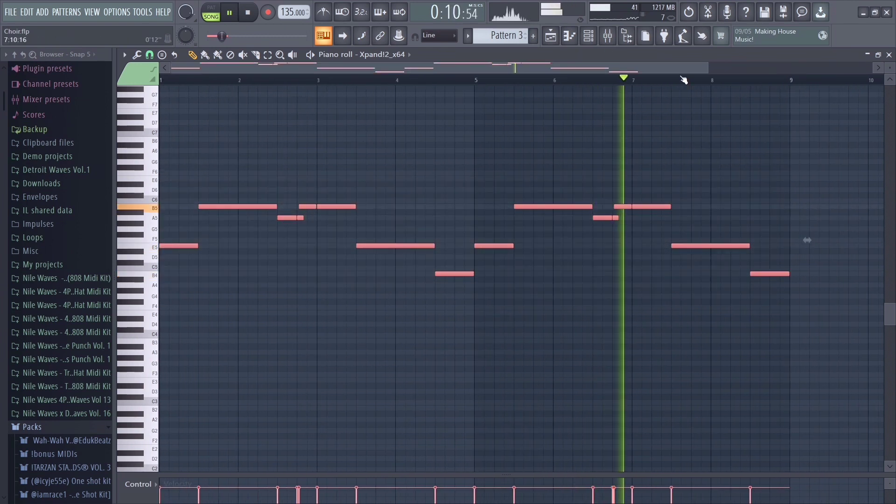
# Loop the first eight bars of the playlist and reopen the Pattern 3 melody for note editing.
pyautogui.click(612, 37)
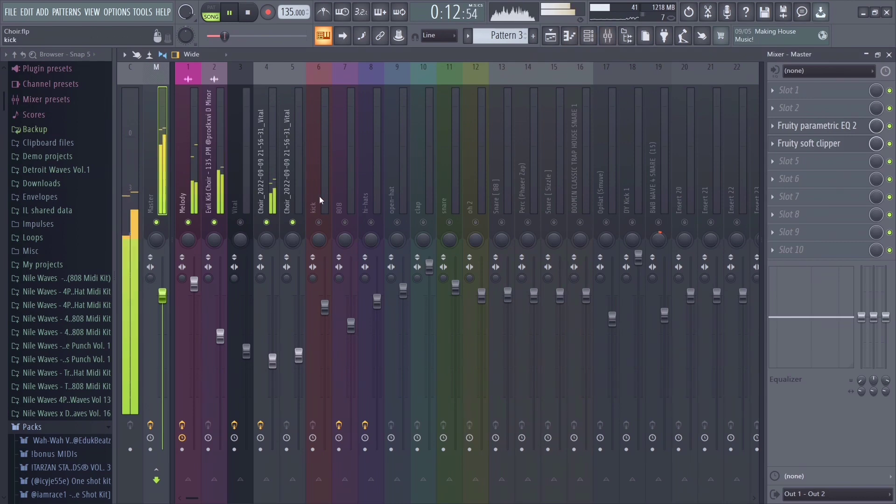
pyautogui.click(571, 37)
pyautogui.click(553, 37)
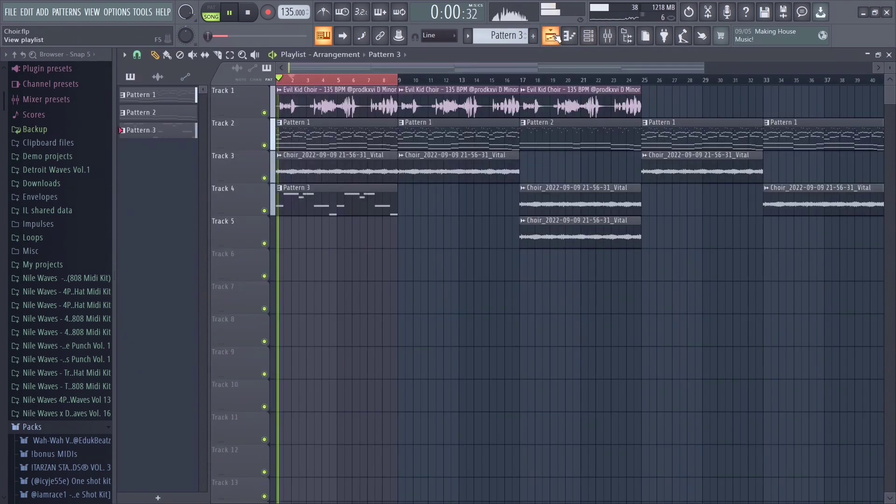
pyautogui.click(352, 79)
pyautogui.doubleClick(355, 193)
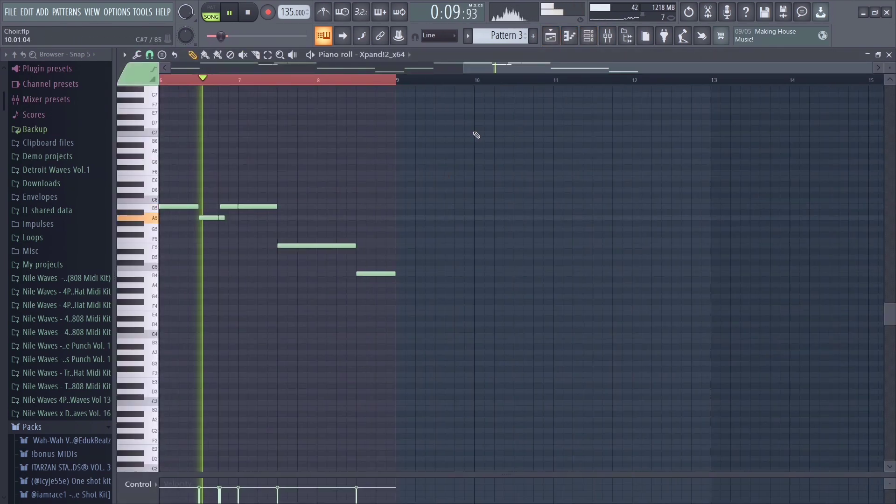
# Rework the ending of the Xpand!2 melody: halve the last E5, then add short C5 and B4 notes and a half-bar A4 in bar 8.
pyautogui.moveTo(870, 69); pyautogui.dragTo(748, 68)
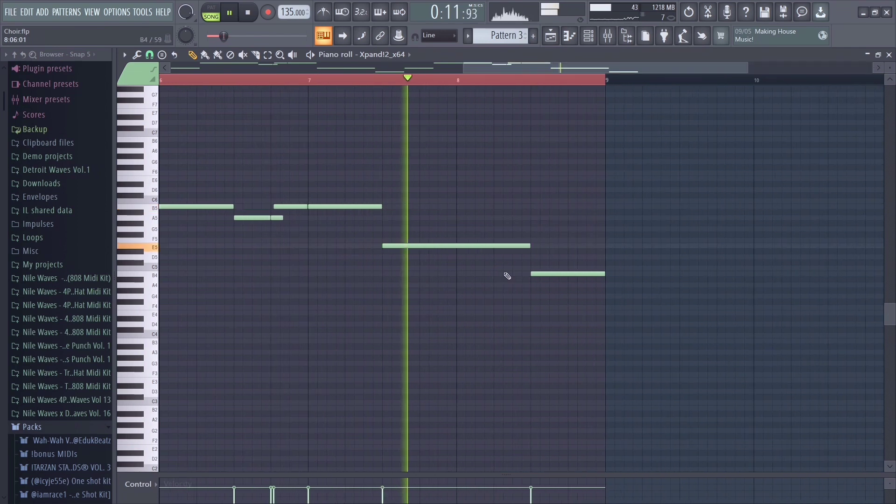
pyautogui.click(530, 245)
pyautogui.press('space')
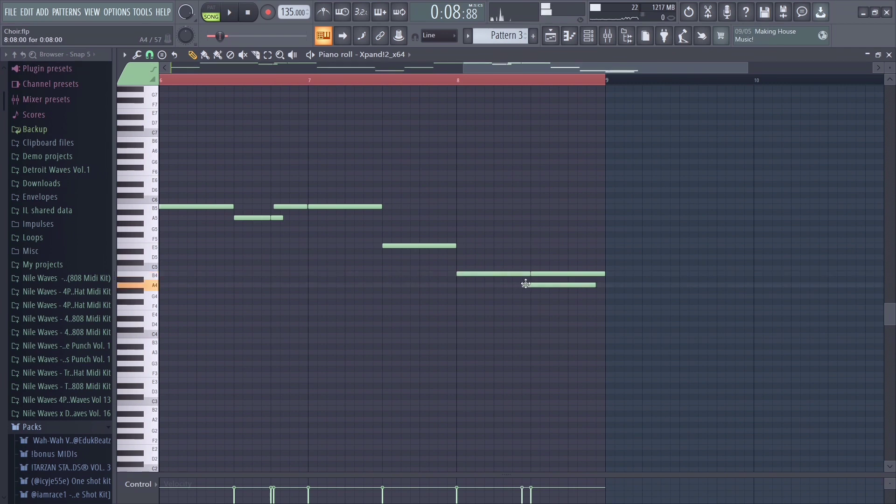
pyautogui.click(463, 85)
pyautogui.press('space')
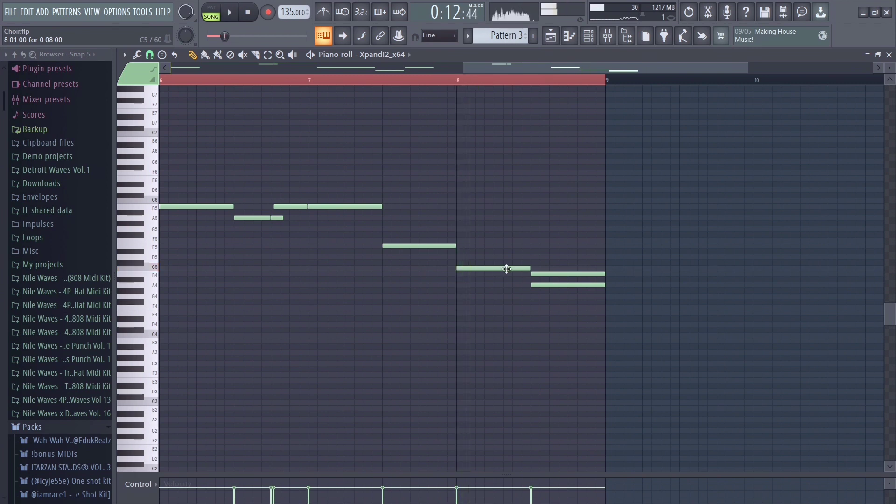
pyautogui.press('space')
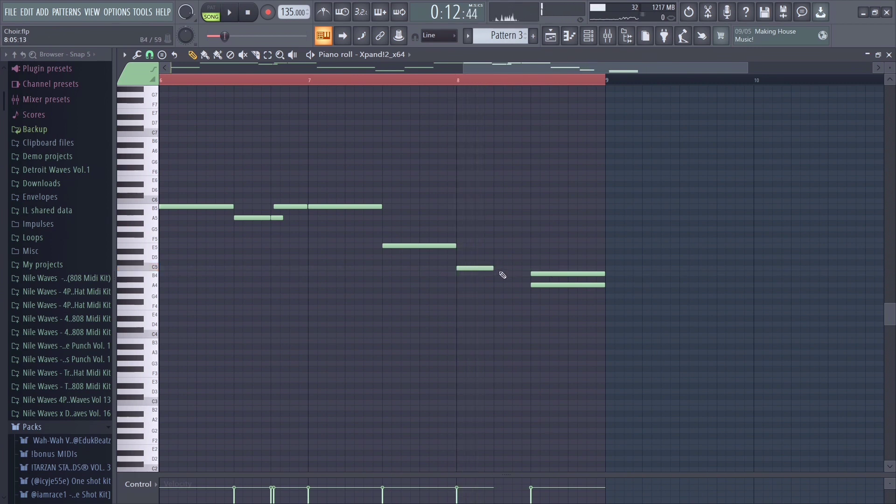
pyautogui.press('space')
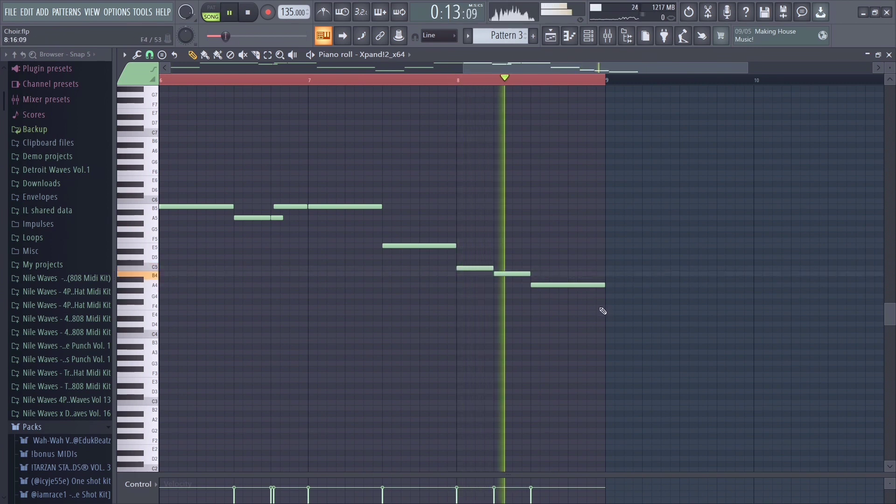
# Route the Xpand!2 channel to mixer track 20.
pyautogui.moveTo(463, 65); pyautogui.dragTo(171, 65)
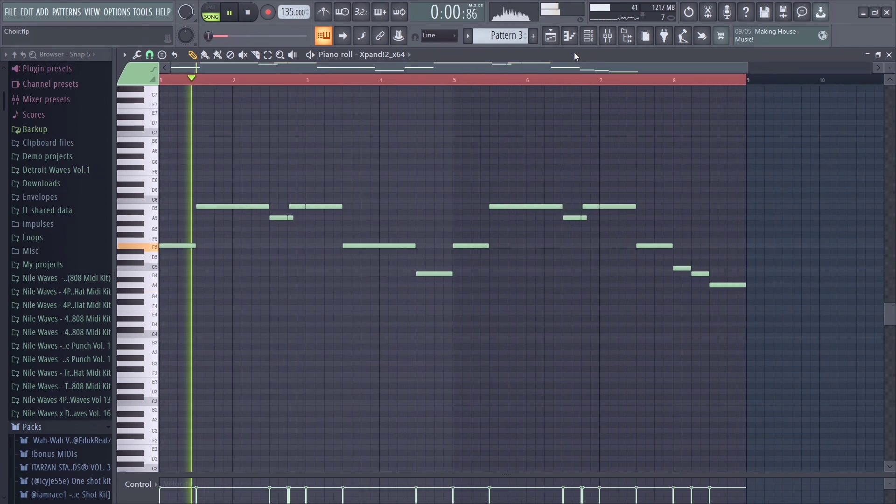
pyautogui.click(552, 36)
pyautogui.click(604, 41)
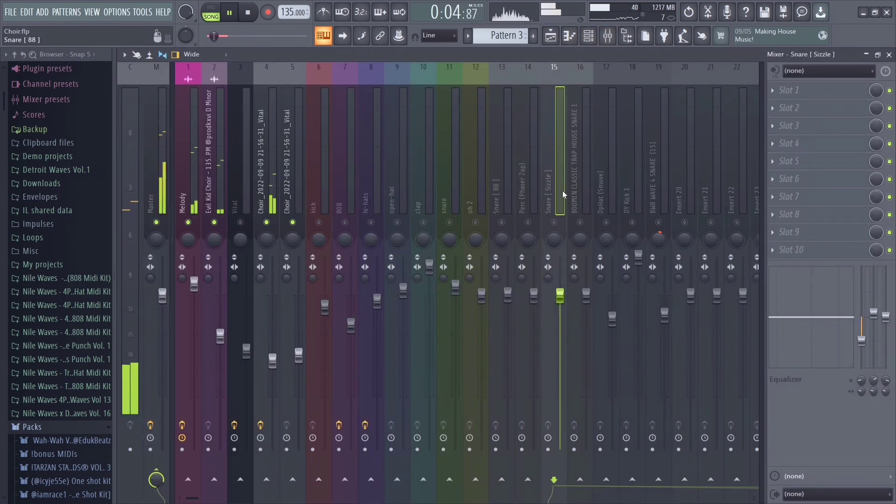
pyautogui.rightClick(690, 187)
pyautogui.moveTo(746, 186)
pyautogui.click(668, 188)
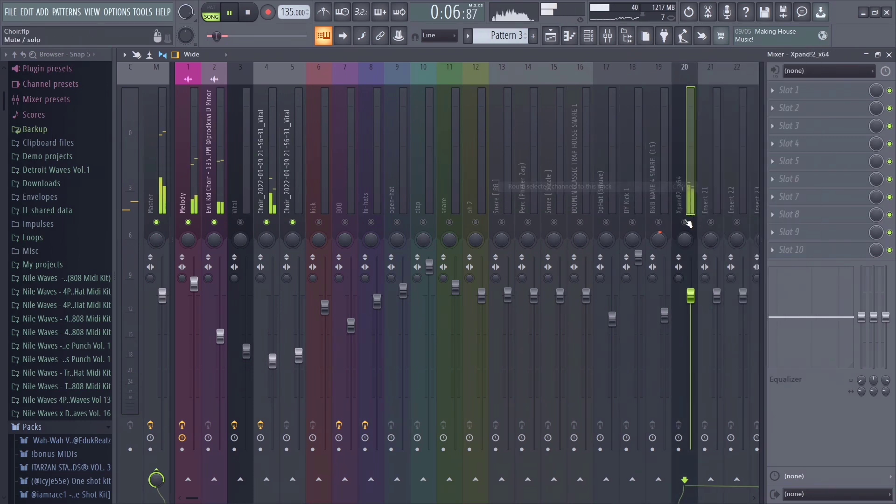
# Add ValhallaVintageVerb as the first effect on the Xpand!2 mixer track and adjust the reverb.
pyautogui.click(795, 93)
pyautogui.click(535, 307)
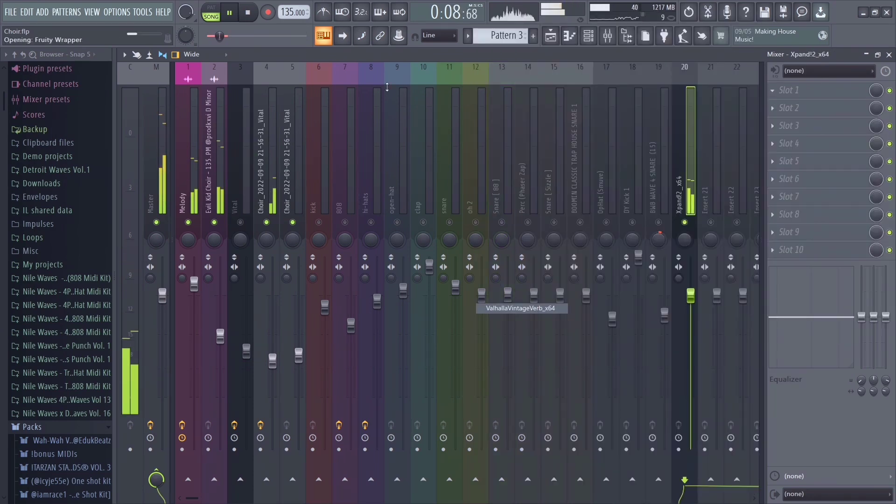
pyautogui.moveTo(187, 210); pyautogui.dragTo(186, 234)
pyautogui.click(692, 128)
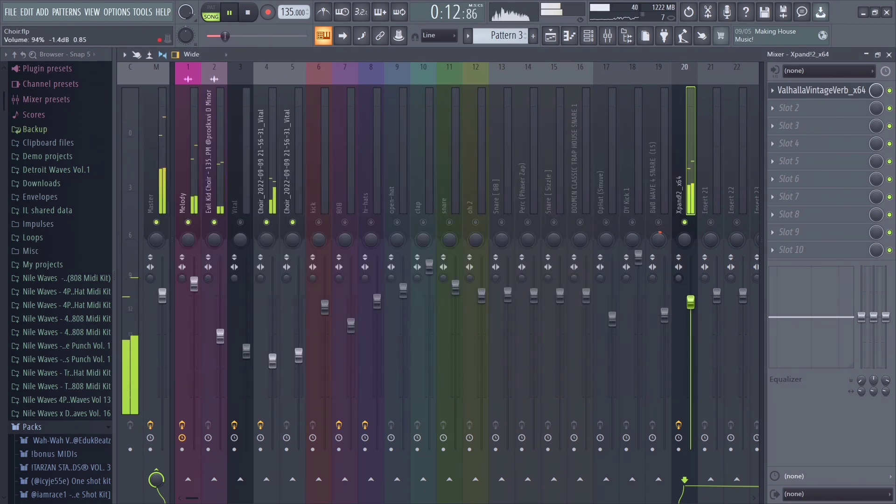
# Lower the Xpand!2 track's volume and add Fruity parametric EQ 2 as its second effect, switching to another EQ preset.
pyautogui.click(798, 110)
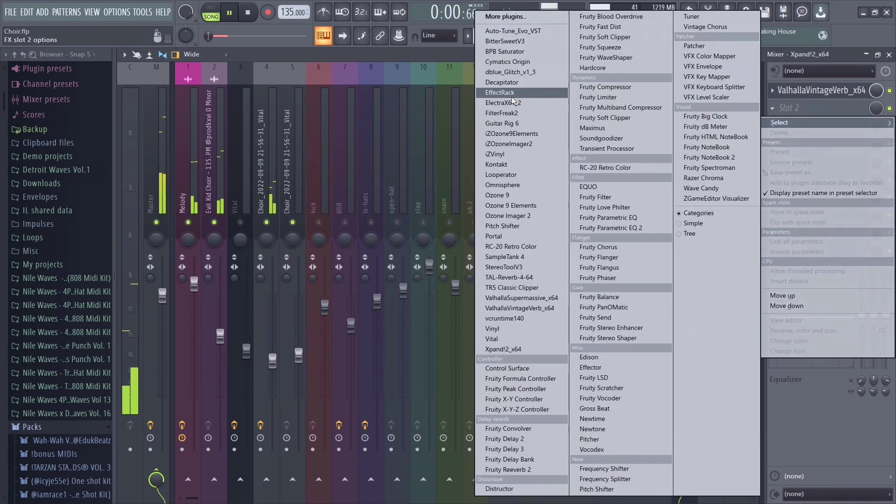
pyautogui.click(390, 77)
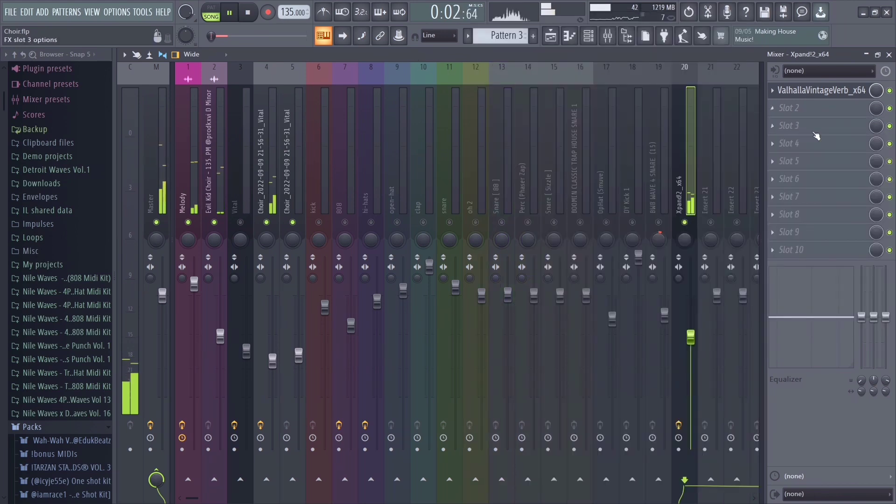
pyautogui.click(802, 108)
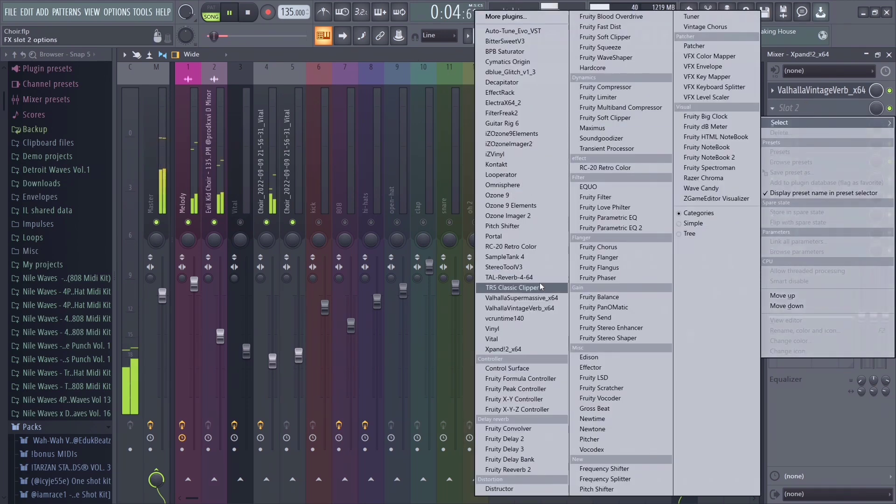
pyautogui.click(611, 228)
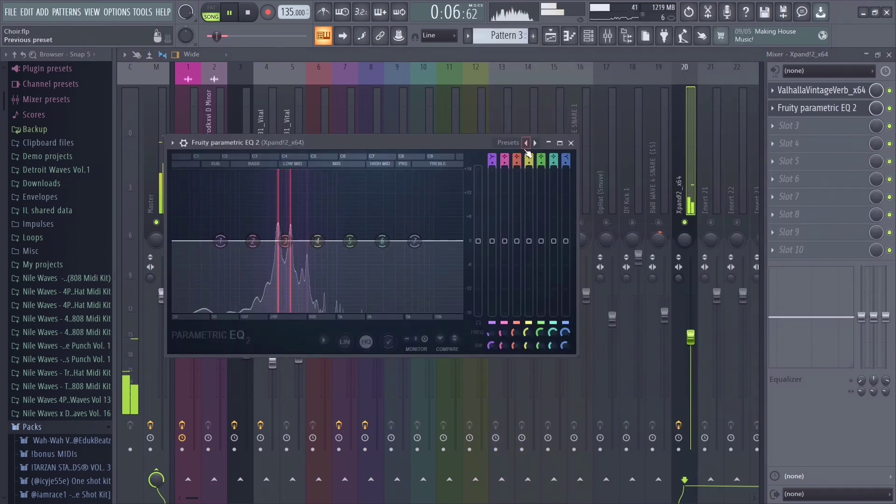
pyautogui.click(535, 143)
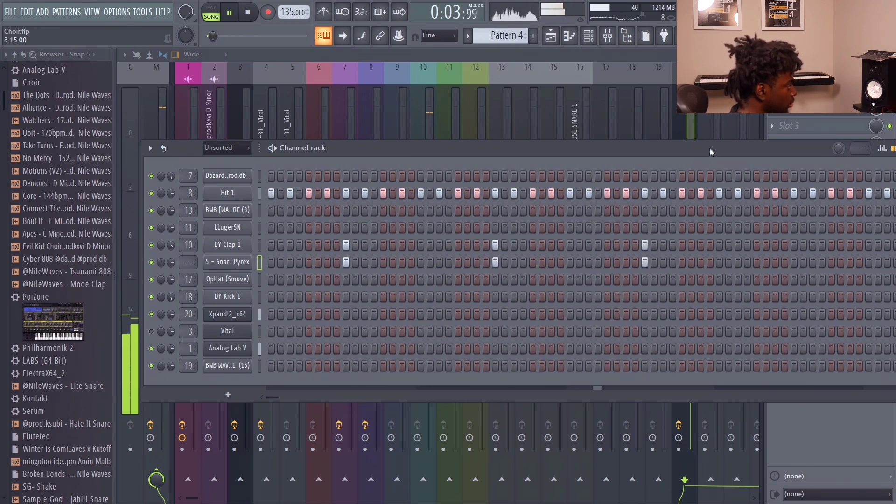
# Write the Dbzard Spinz 808 line in bars 1 and 2 of Pattern 4 with E5 notes and a closing B5.
pyautogui.moveTo(709, 152); pyautogui.dragTo(665, 151)
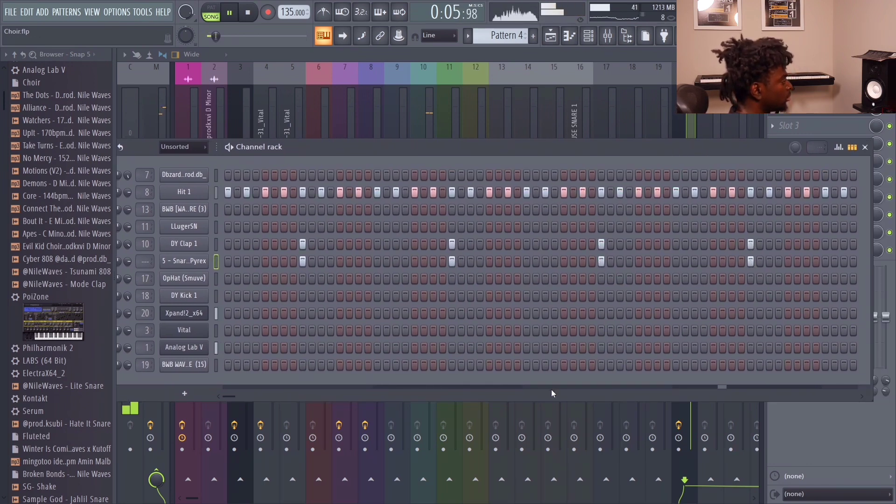
pyautogui.press('F7')
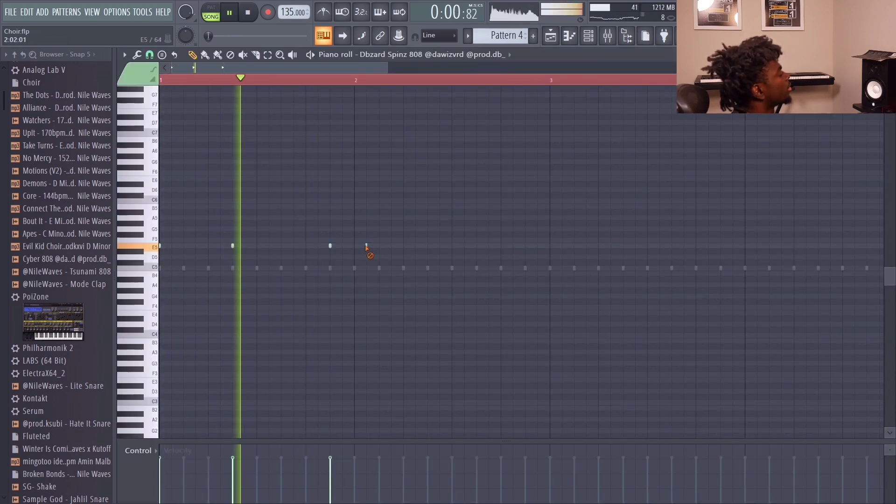
pyautogui.moveTo(366, 246); pyautogui.dragTo(392, 247)
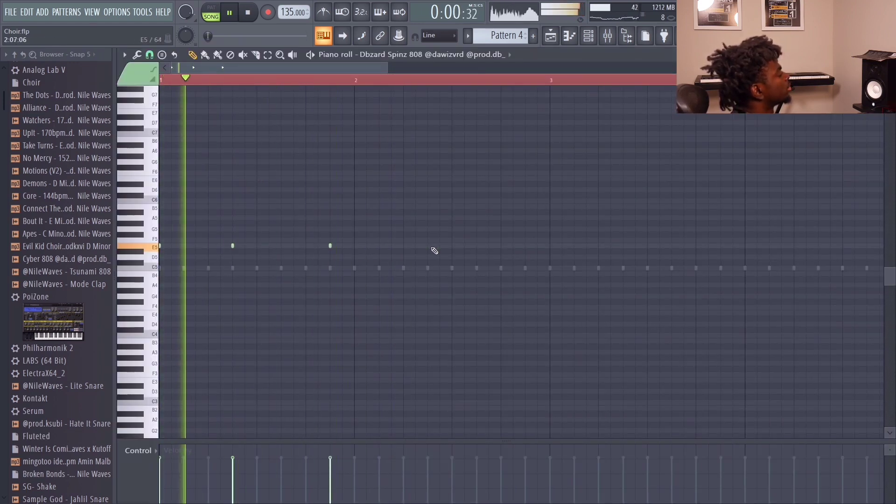
pyautogui.click(404, 246)
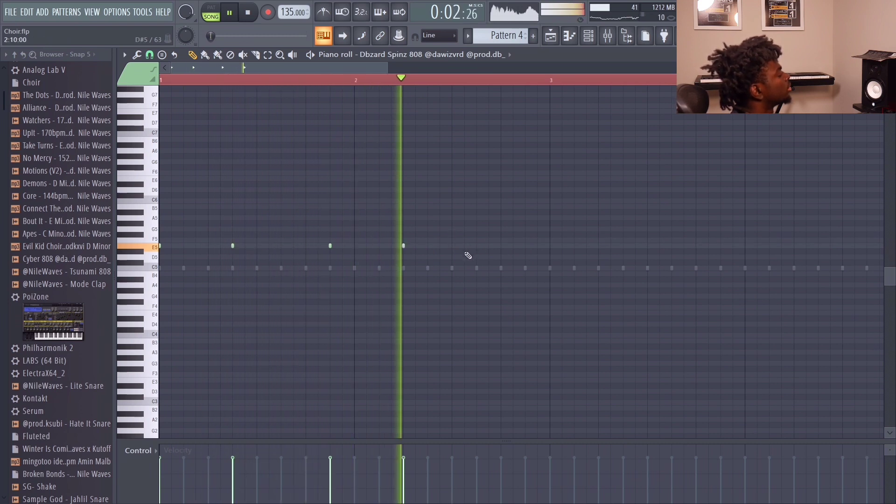
pyautogui.click(475, 246)
pyautogui.press('space')
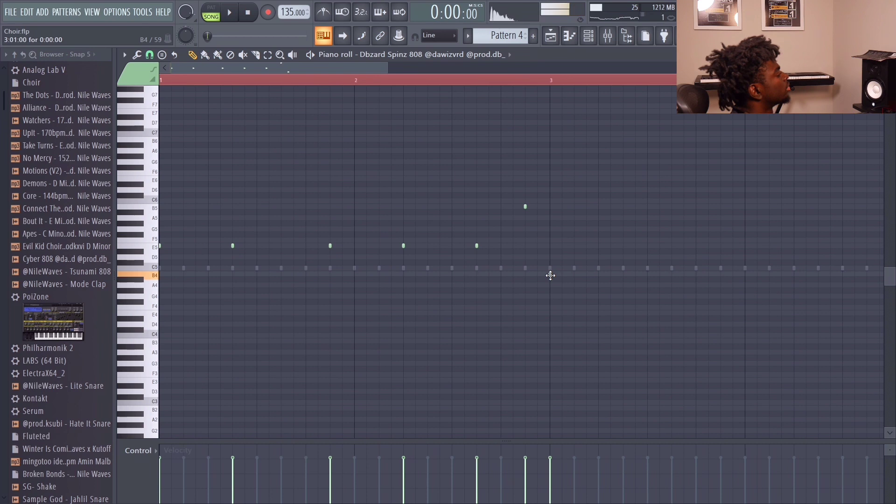
# Continue the 808 line with C5 notes on steps 1, 7 and 15 of bar 3 and steps 3 and 5 of bar 4.
pyautogui.press('space')
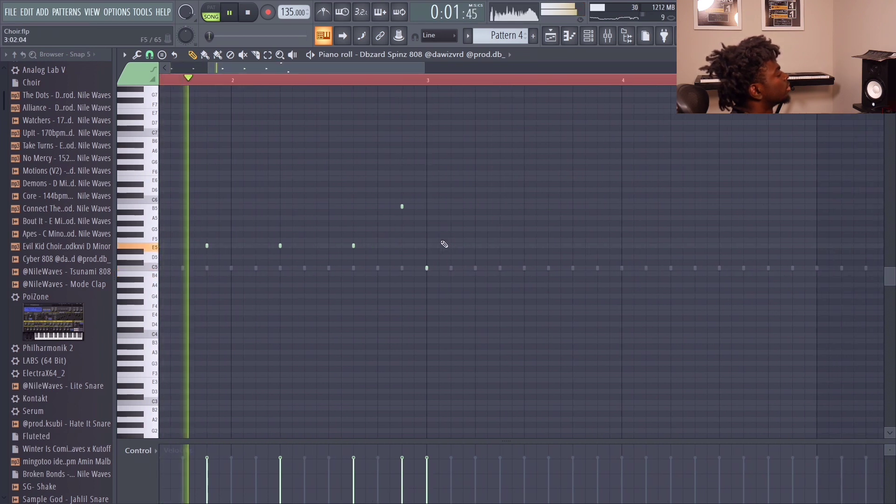
pyautogui.moveTo(425, 68); pyautogui.dragTo(402, 68)
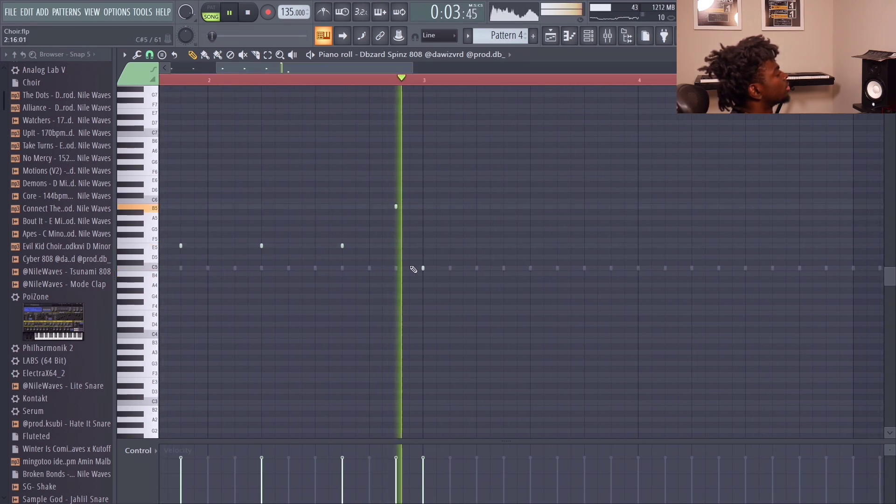
pyautogui.press('space')
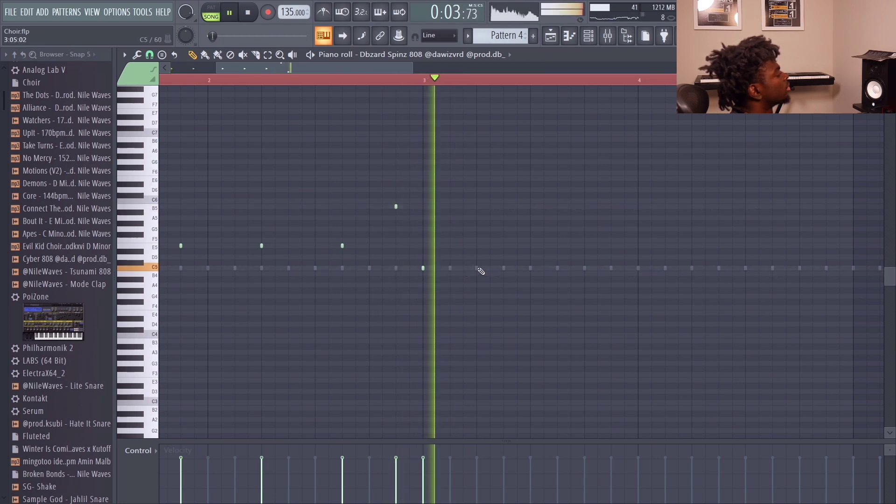
pyautogui.click(503, 267)
pyautogui.click(611, 268)
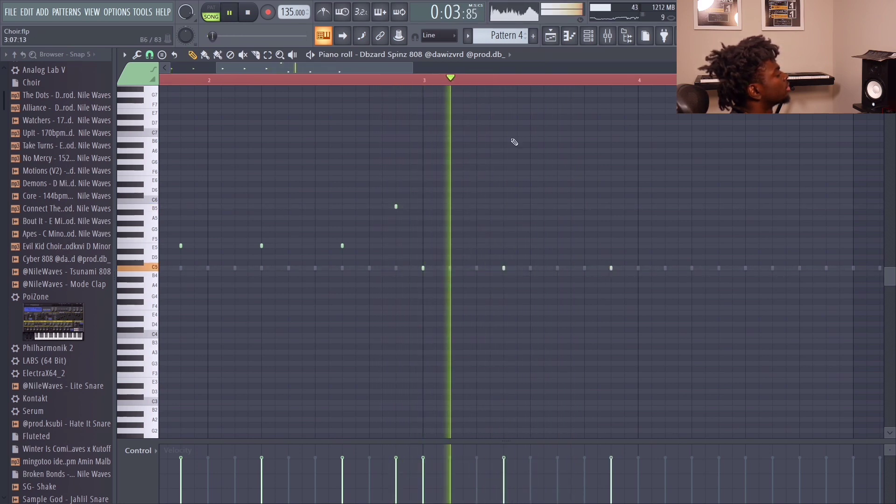
pyautogui.moveTo(398, 69); pyautogui.dragTo(445, 68)
pyautogui.click(491, 267)
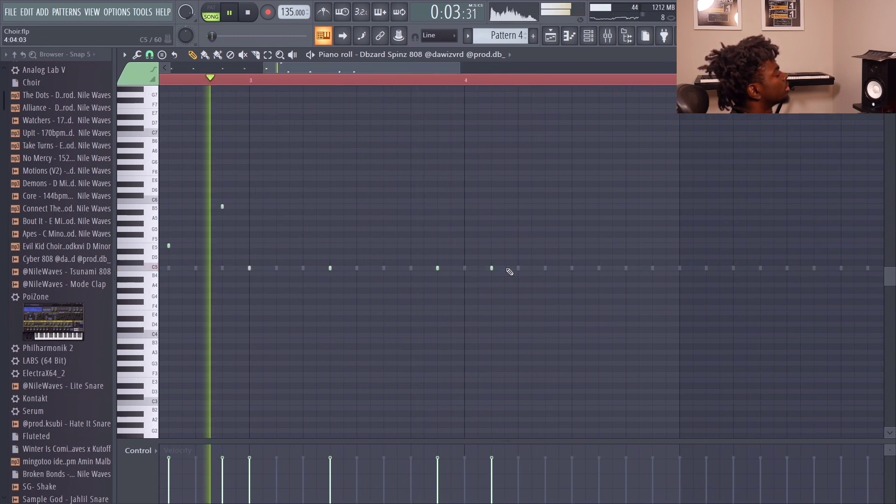
pyautogui.click(518, 268)
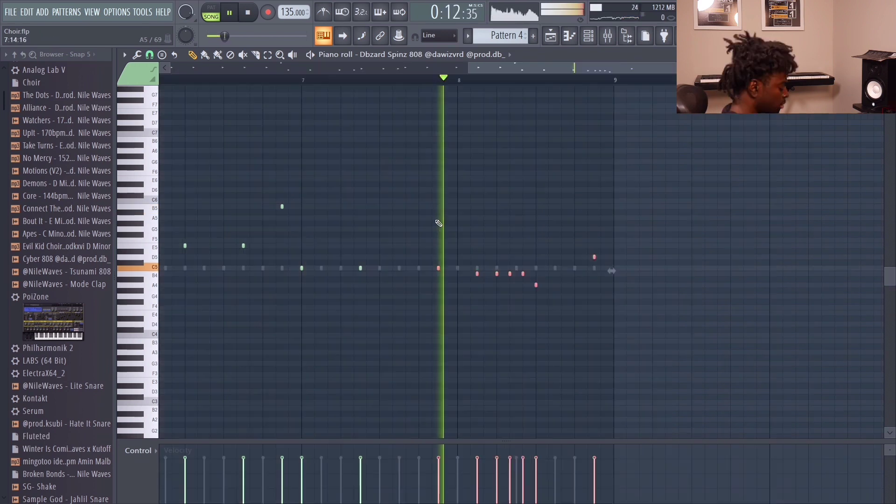
# Transpose the selected closing 808 notes of bars 7 and 8 up an octave, replacing the last D6 with two more A5 notes.
pyautogui.hotkey('ctrl', 'Up')
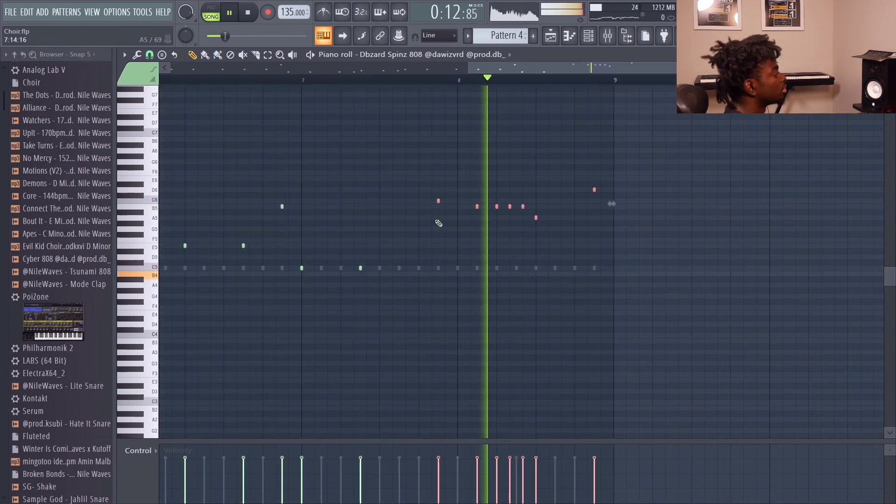
pyautogui.click(562, 218)
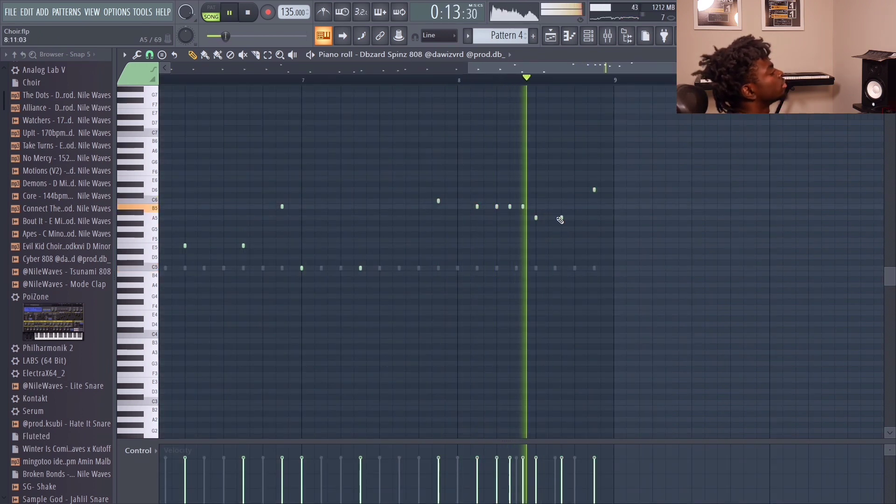
pyautogui.rightClick(594, 191)
pyautogui.click(587, 217)
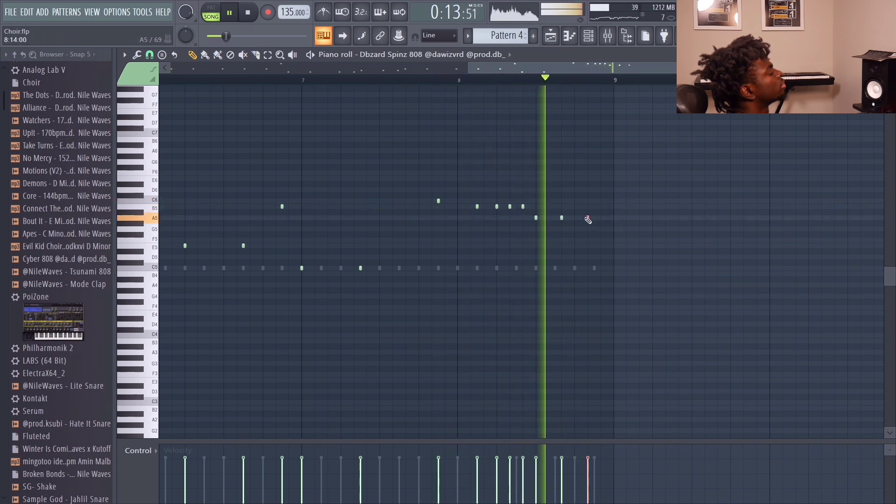
# Transpose the closing Dbzard Spinz 808 notes of bars 7 and 8 down an octave and play the arrangement back.
pyautogui.moveTo(628, 239); pyautogui.dragTo(424, 180)
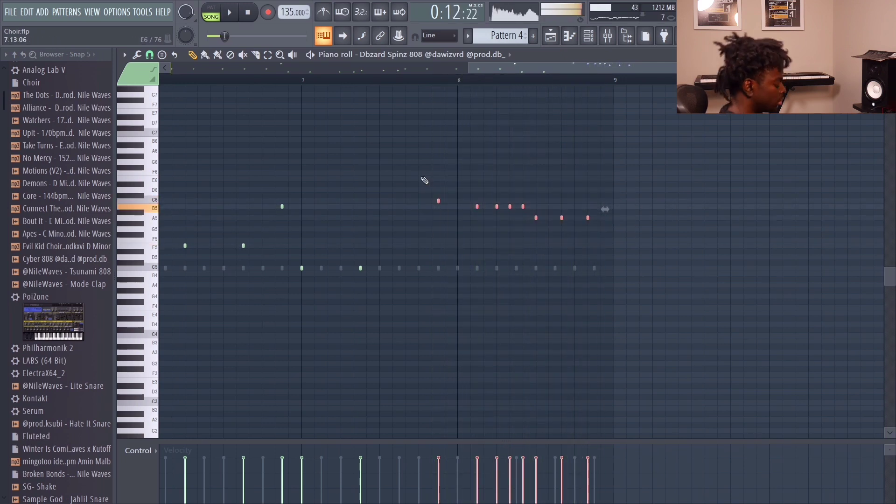
pyautogui.scroll(-1, 424, 180)
pyautogui.press('space')
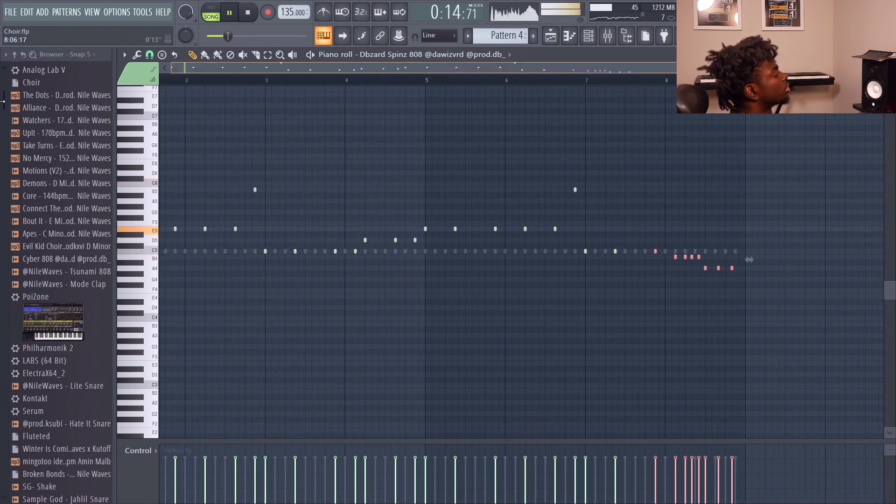
pyautogui.click(551, 36)
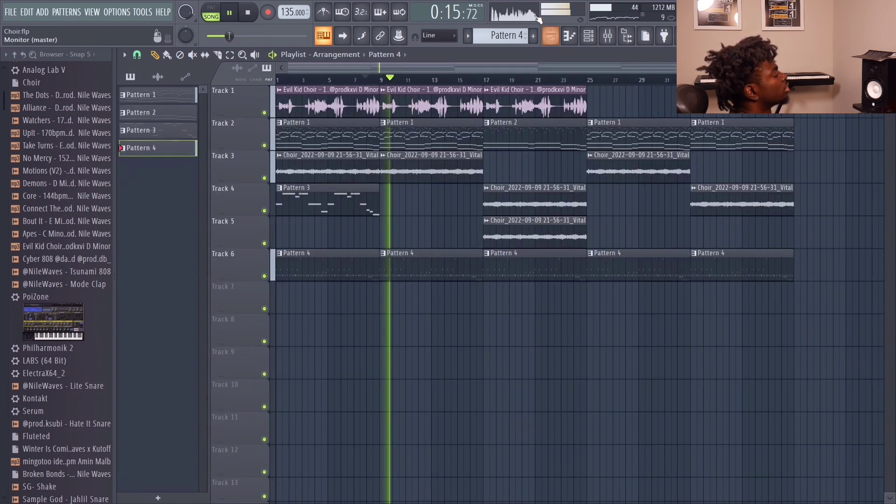
pyautogui.click(469, 293)
pyautogui.rightClick(469, 293)
pyautogui.click(567, 39)
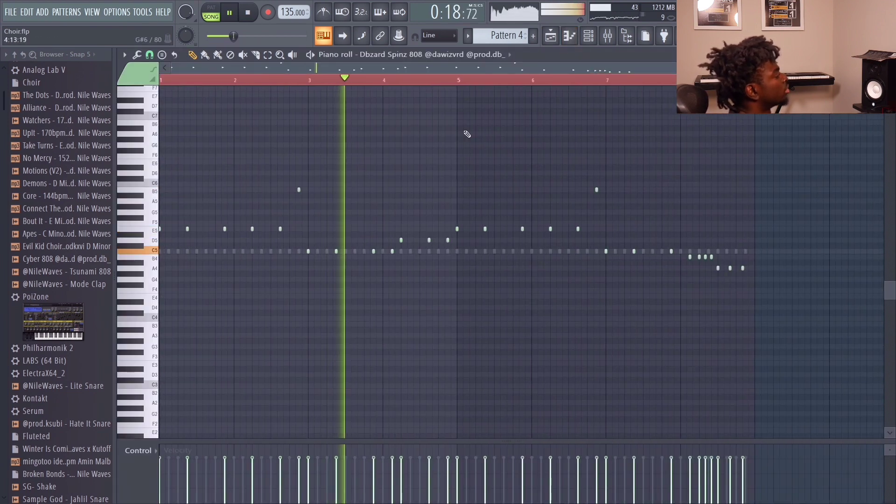
# Delete the Hit 1 notes after bar 2 and duplicate the remaining two-bar pattern into bars 3 and 4.
pyautogui.scroll(3, 334, 177)
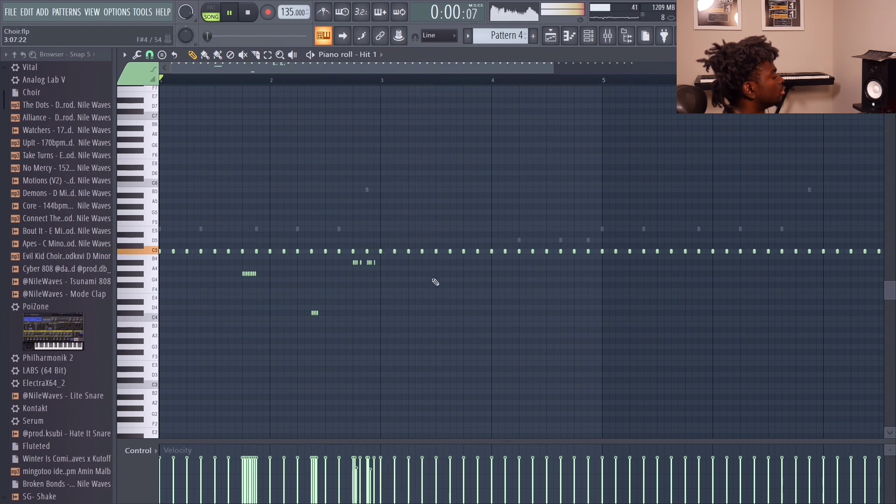
pyautogui.scroll(-2, 436, 282)
pyautogui.moveTo(818, 275); pyautogui.dragTo(315, 196)
pyautogui.press('Delete')
pyautogui.moveTo(374, 370); pyautogui.dragTo(82, 241)
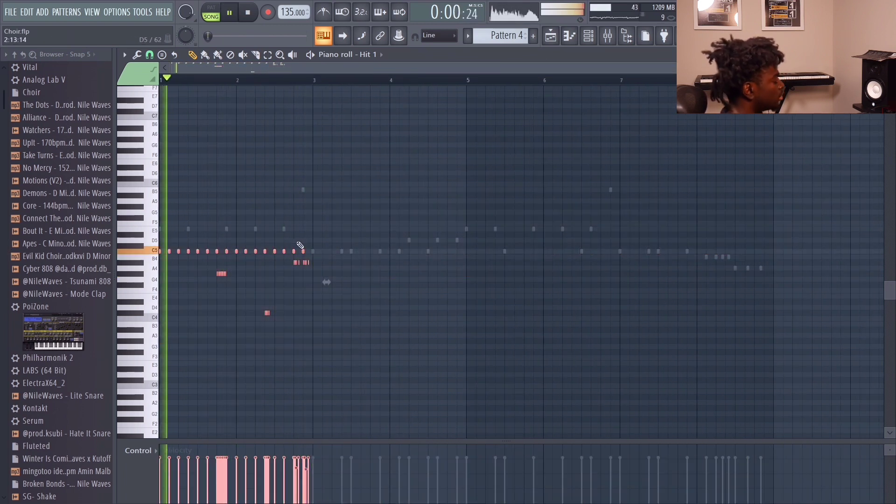
pyautogui.hotkey('ctrl', 'b')
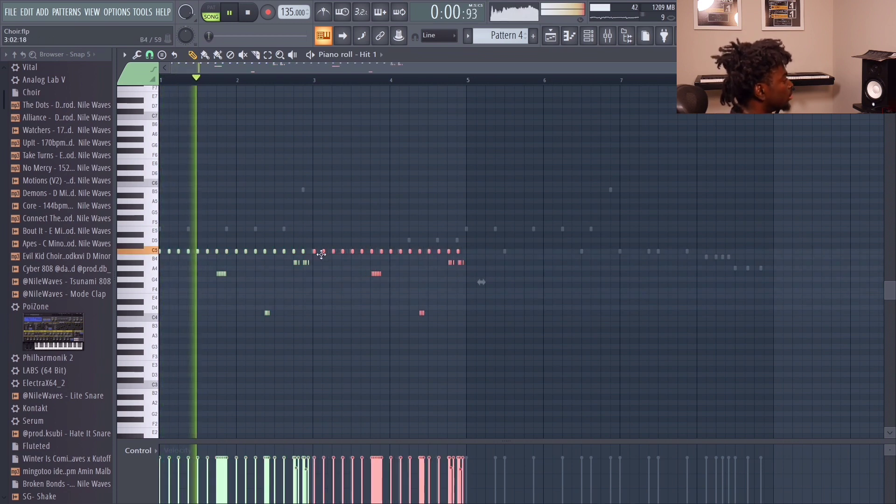
# Duplicate the four-bar Hit 1 pattern into bars 5 to 8, starting exactly on bar 5.
pyautogui.moveTo(521, 365); pyautogui.dragTo(2, 195)
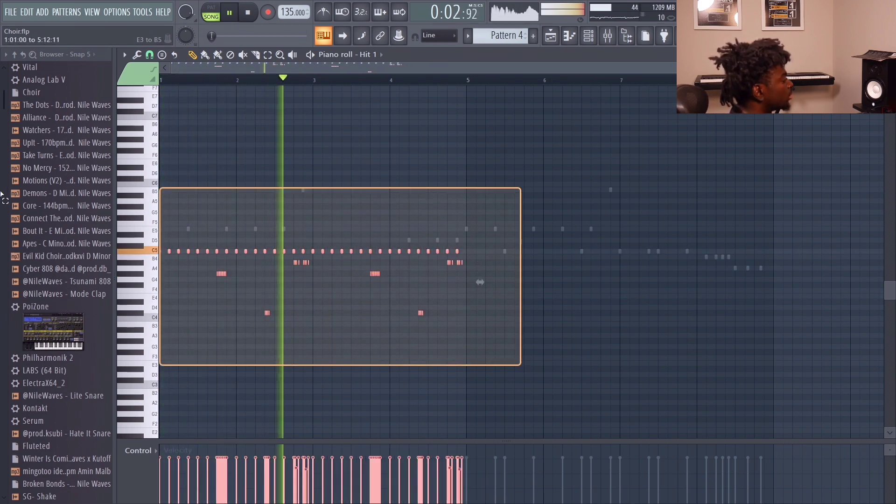
pyautogui.hotkey('ctrl', 'b')
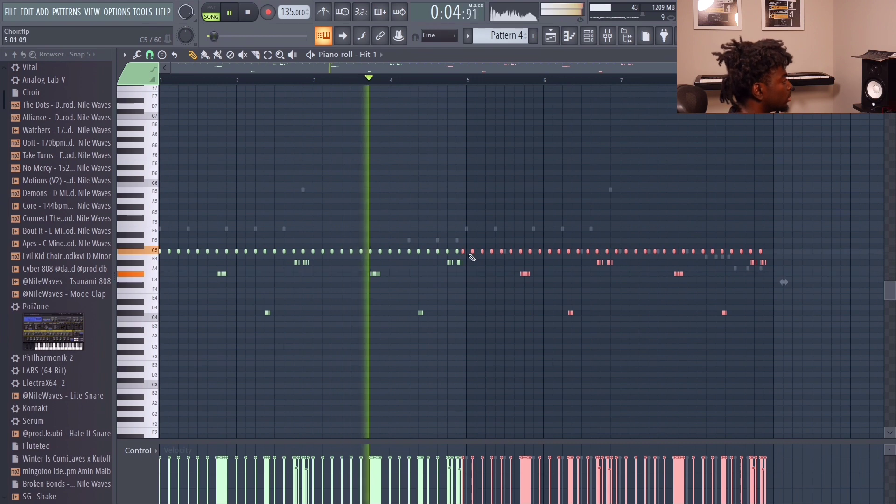
pyautogui.moveTo(472, 257)
pyautogui.mouseDown()
pyautogui.moveTo(475, 240)
pyautogui.moveTo(472, 254)
pyautogui.mouseUp()
pyautogui.scroll(2, 536, 66)
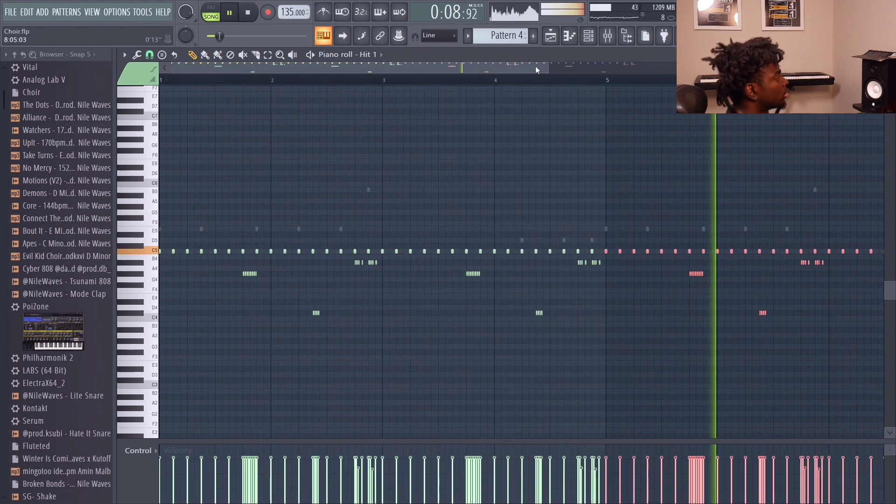
pyautogui.click(549, 40)
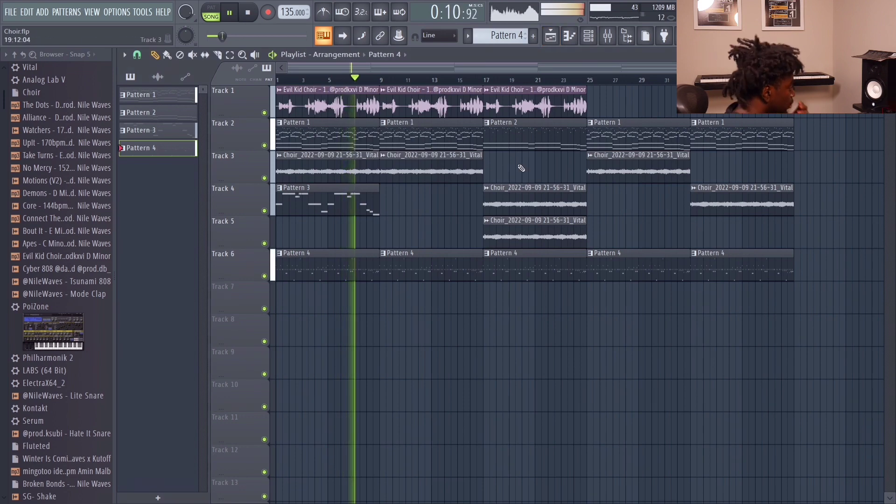
# Extend the Karat Snare fill in bar 8 of Pattern 4 with two closing E5 notes.
pyautogui.click(588, 37)
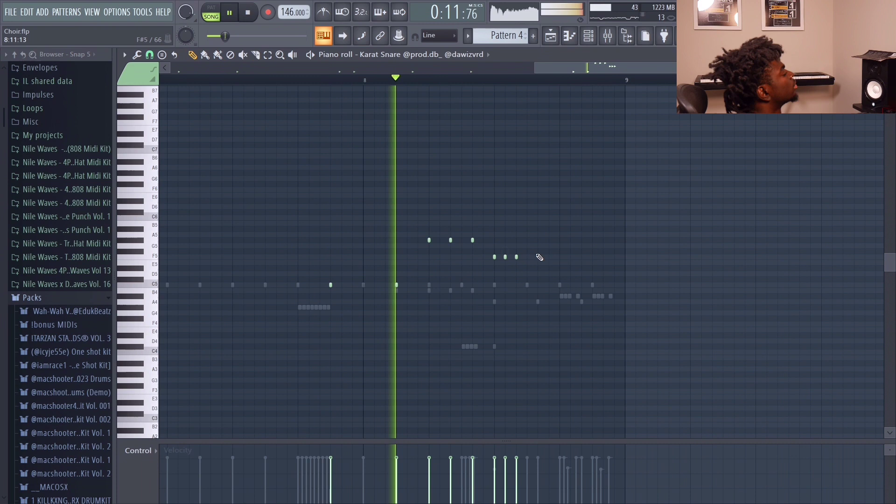
pyautogui.click(538, 256)
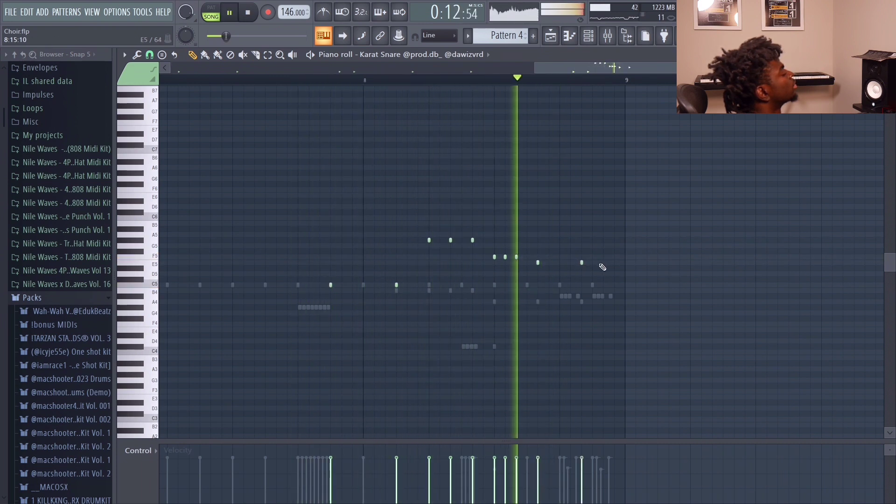
pyautogui.moveTo(540, 67); pyautogui.dragTo(336, 82)
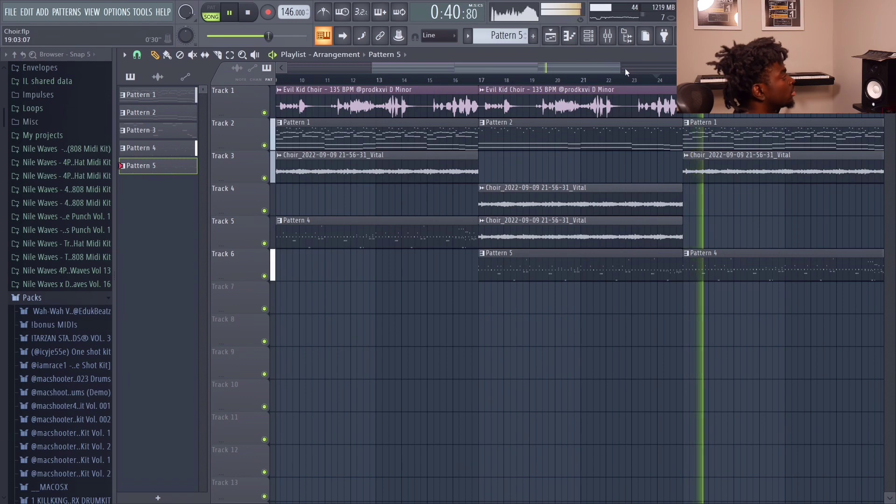
# Examine the playlist arrangement during playback, including the clips of bars 17 to 24 and the sections up to bar 40.
pyautogui.moveTo(621, 69); pyautogui.dragTo(821, 69)
pyautogui.moveTo(657, 69); pyautogui.dragTo(571, 67)
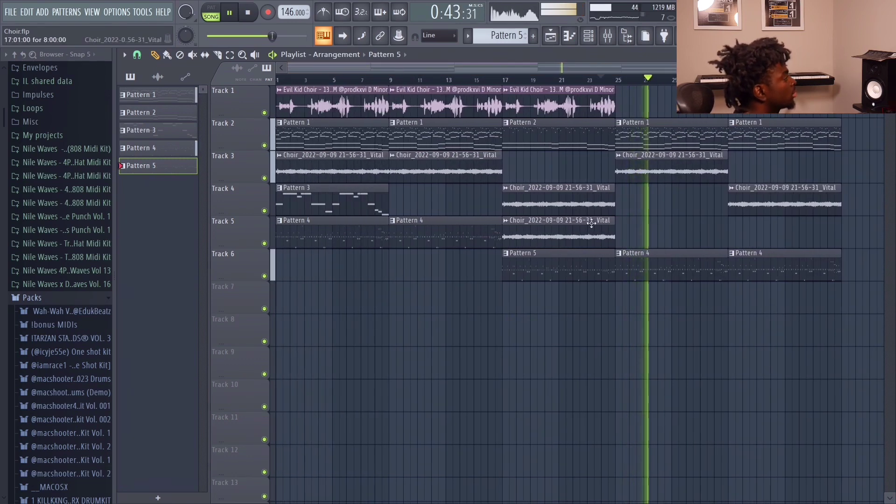
pyautogui.moveTo(590, 344); pyautogui.dragTo(510, 88)
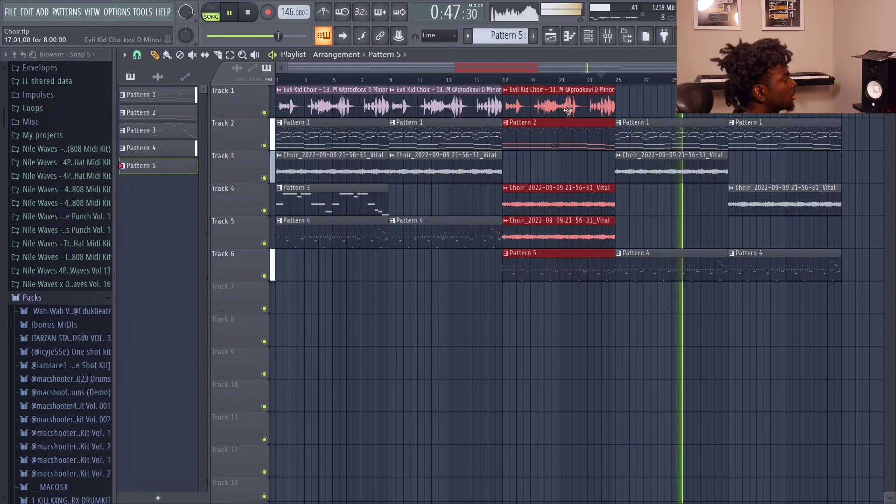
pyautogui.moveTo(734, 69); pyautogui.dragTo(776, 68)
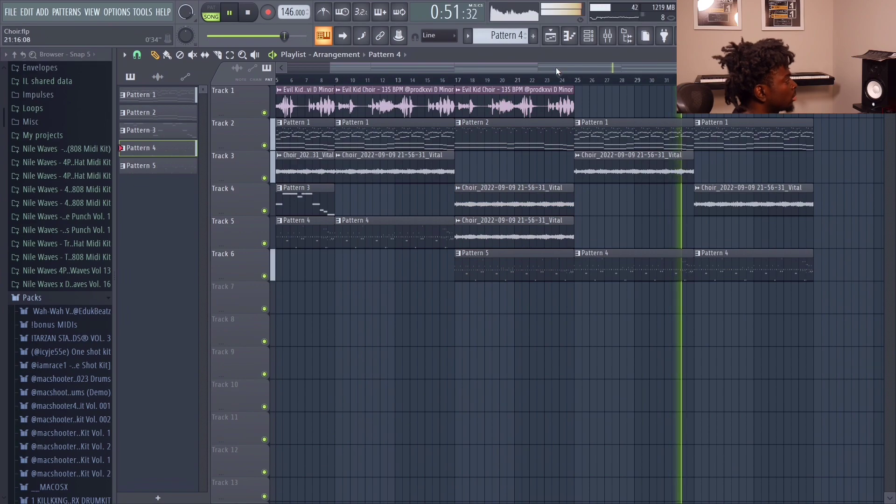
pyautogui.moveTo(556, 68); pyautogui.dragTo(387, 64)
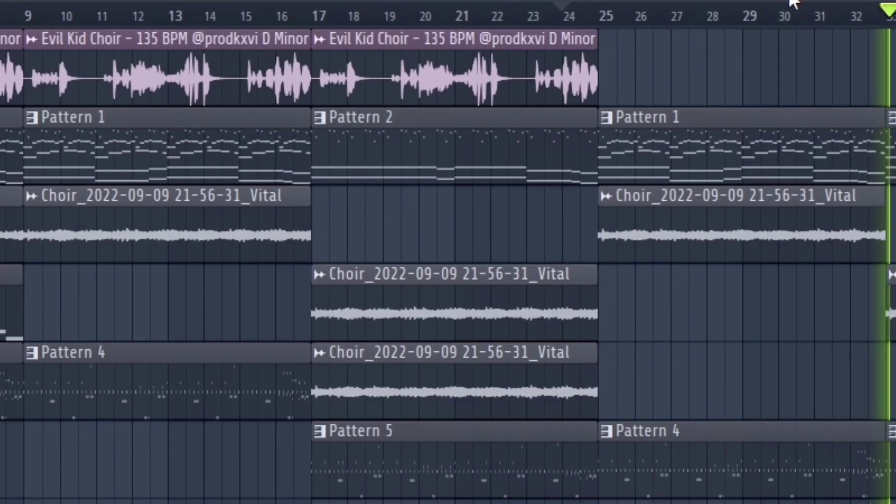
pyautogui.moveTo(793, 1); pyautogui.dragTo(618, 1)
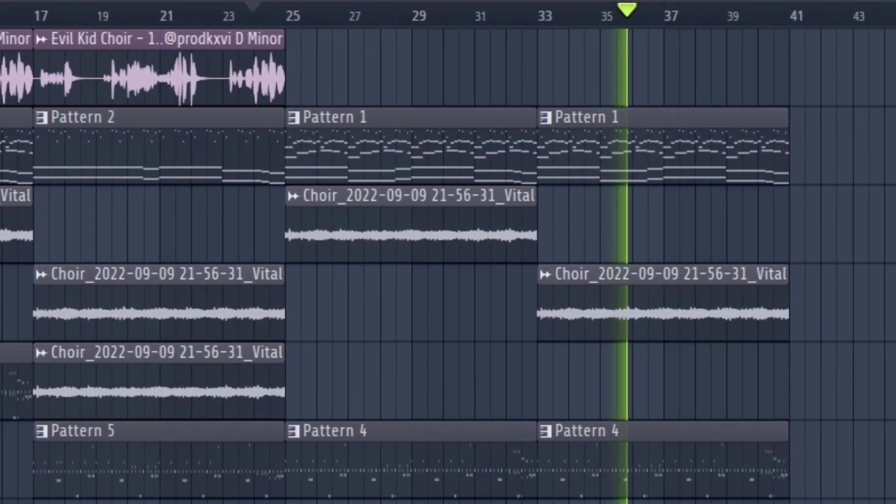